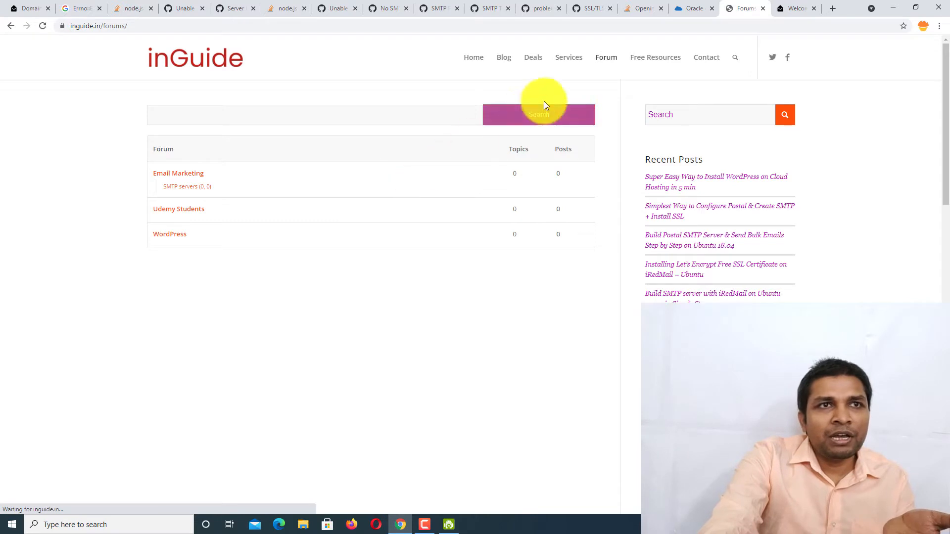
- From the inGuide Deals page, go to inSend under Free Resources
click(539, 63)
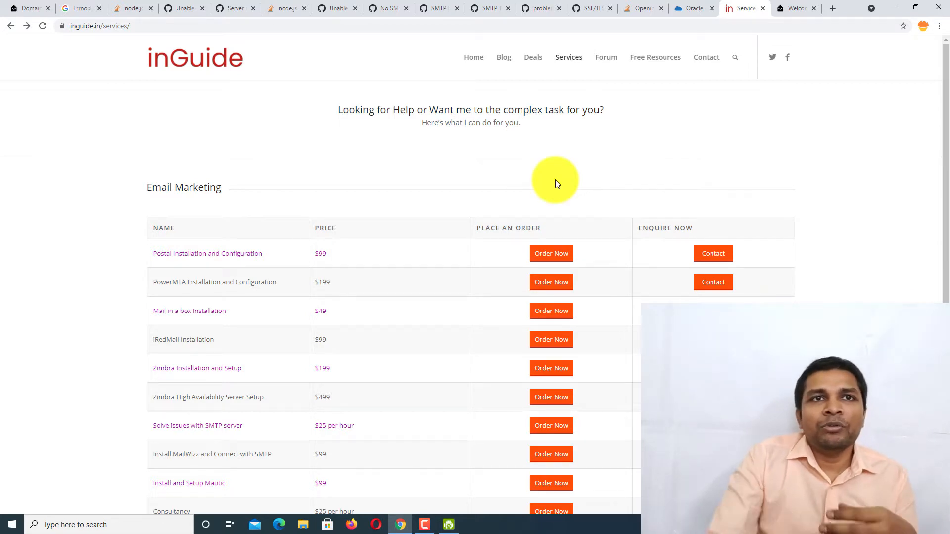
mouse_move(652, 49)
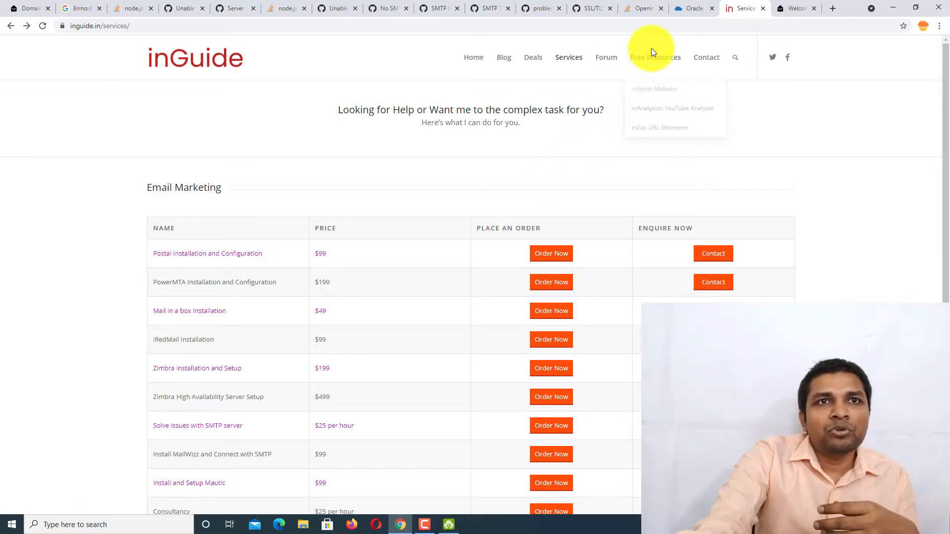
click(661, 92)
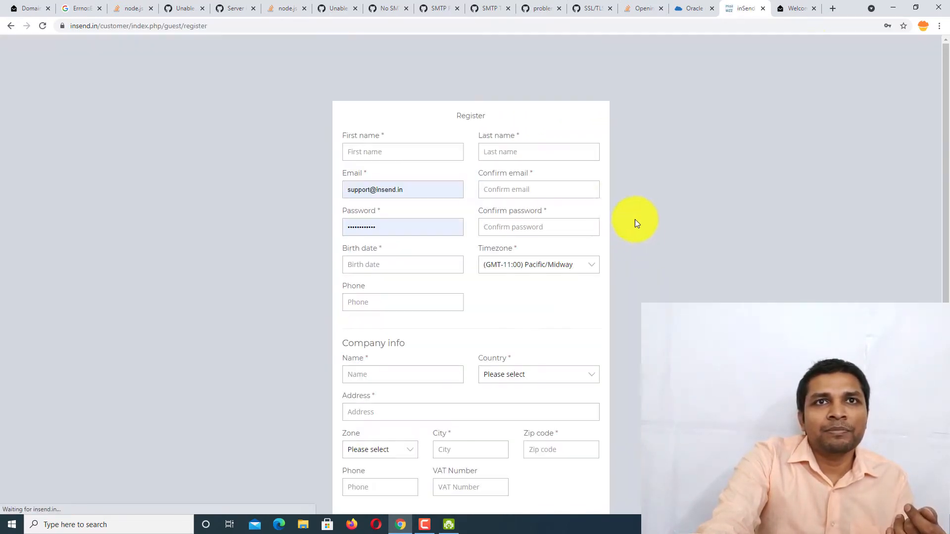
- Fill in the registrant's personal and company details, accept the terms, and submit the registration
click(400, 160)
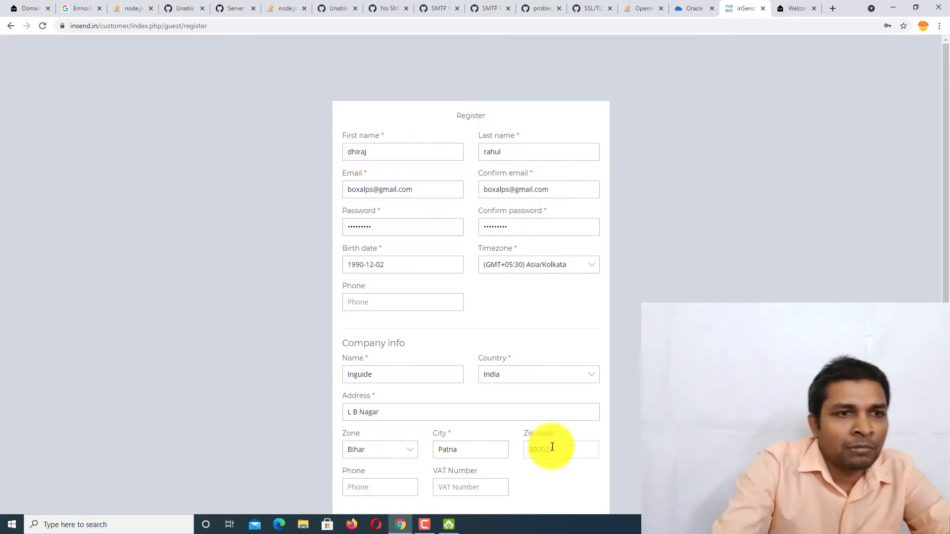
scroll(547, 447, down, 2)
click(365, 367)
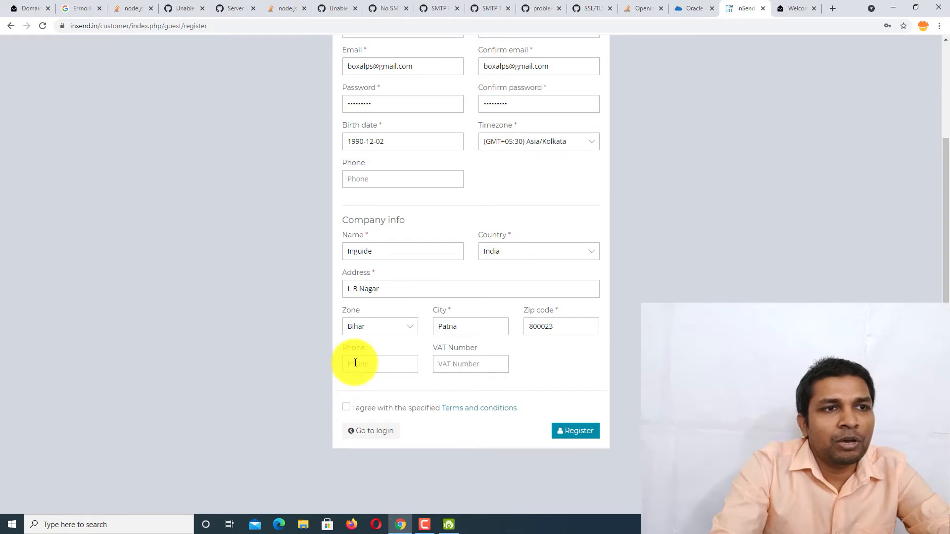
click(346, 407)
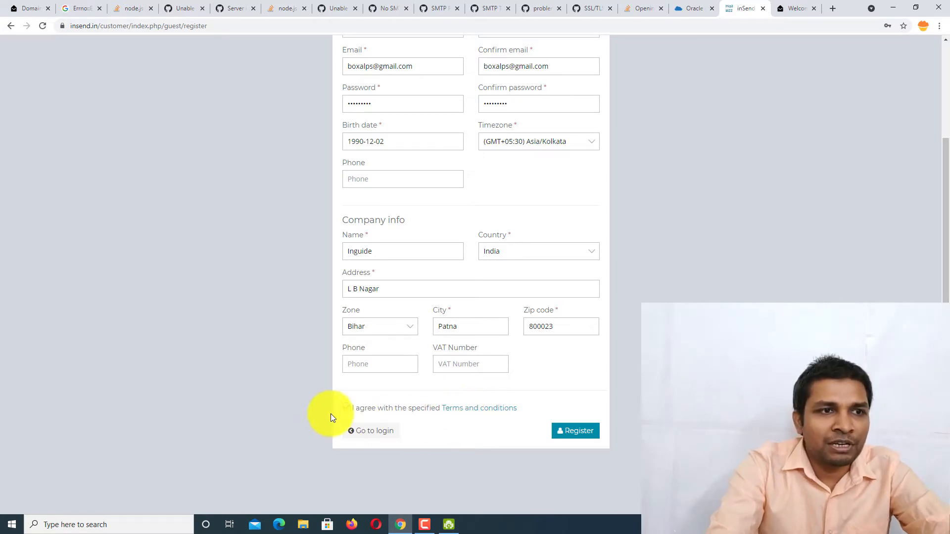
click(574, 433)
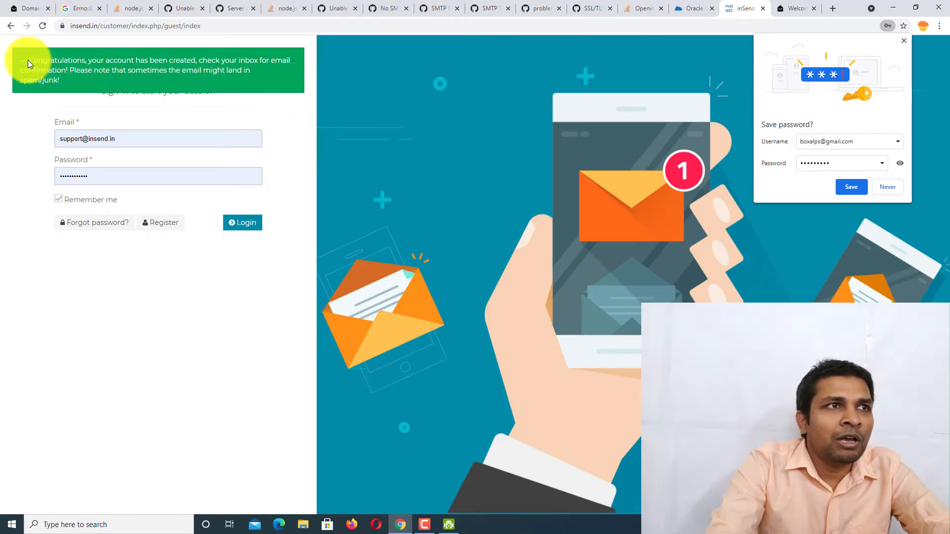
- Note the account-created confirmation and save the new account's password in Chrome
drag(29, 60, 111, 86)
click(162, 78)
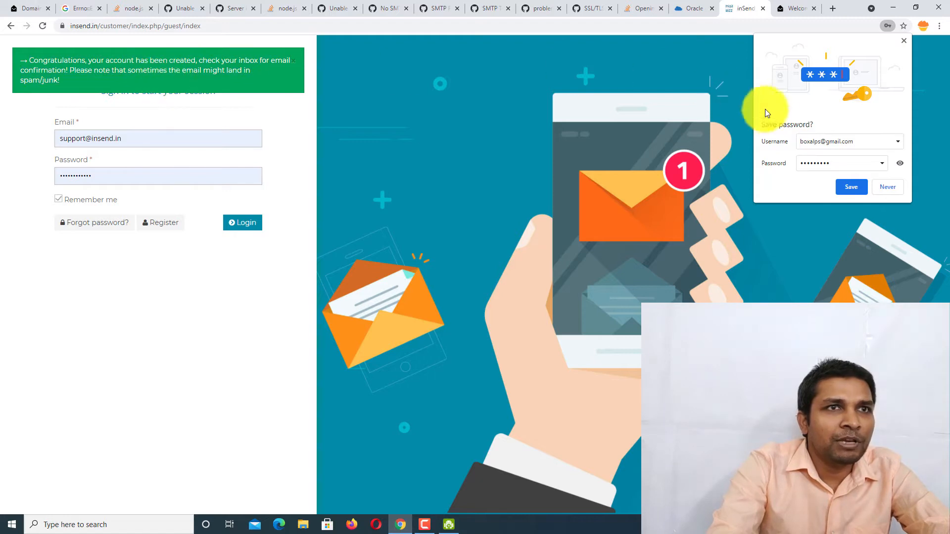
click(852, 186)
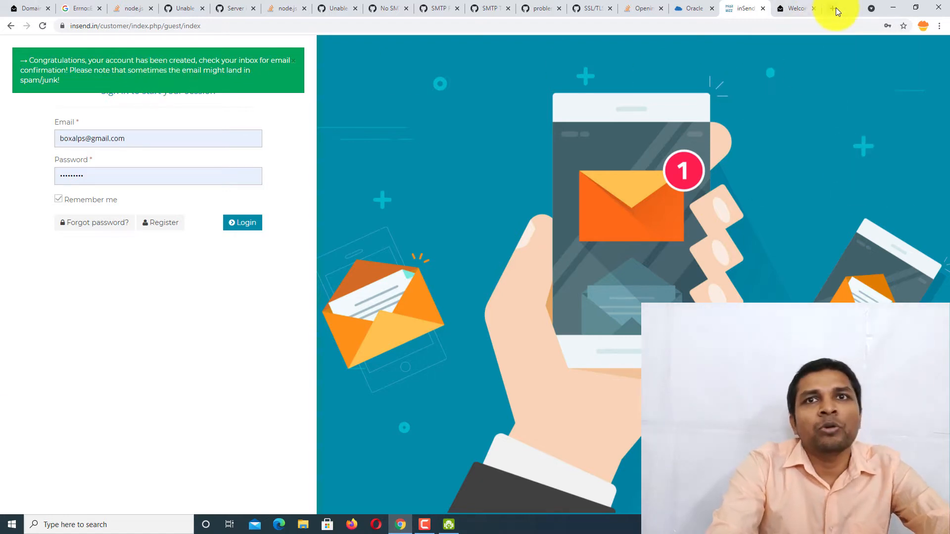
click(835, 7)
- Load Gmail, open the inSend 'Please confirm your account!' email, and follow its confirmation link
text(gm)
key(Return)
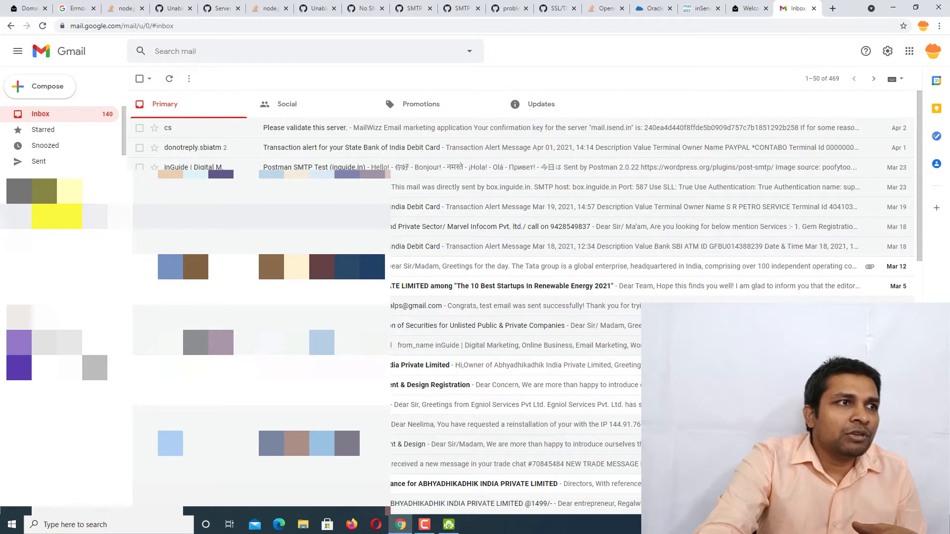
scroll(57, 203, down, 3)
scroll(57, 203, up, 3)
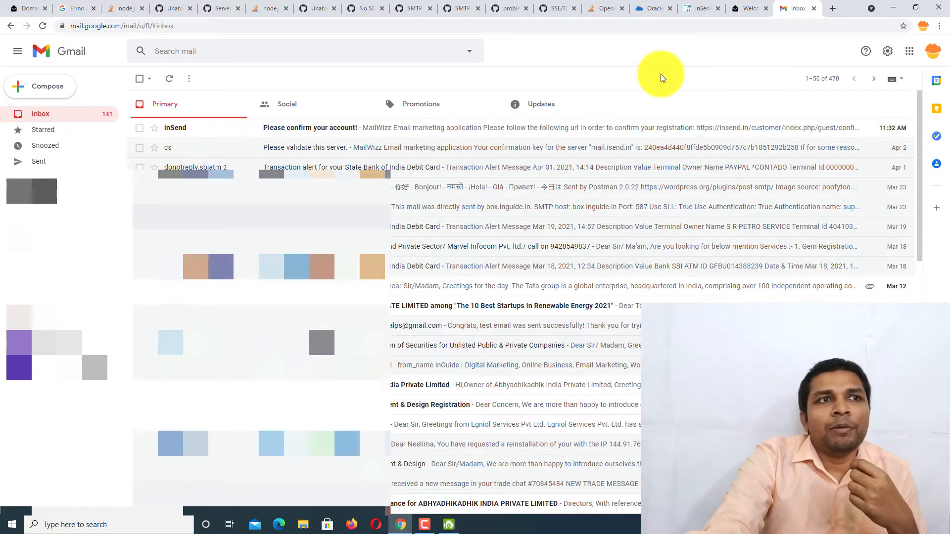
click(292, 128)
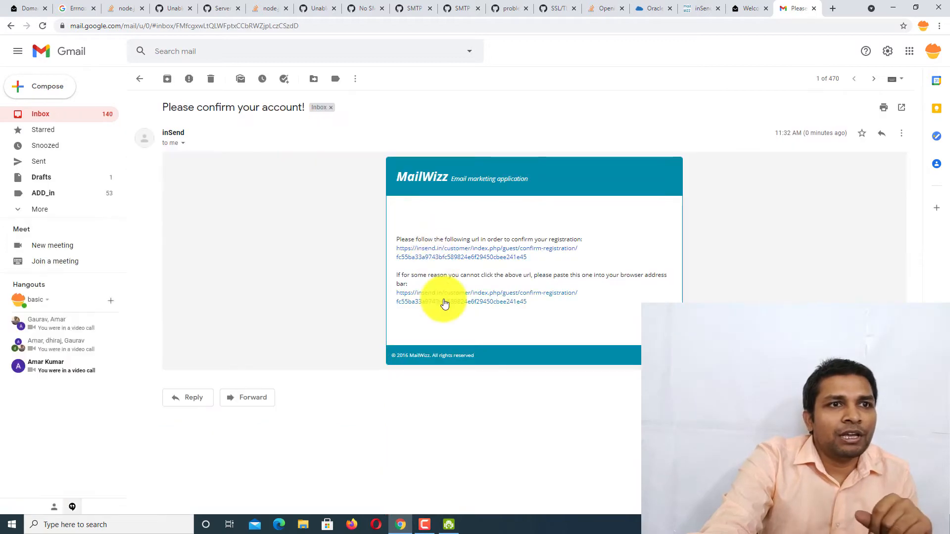
click(443, 304)
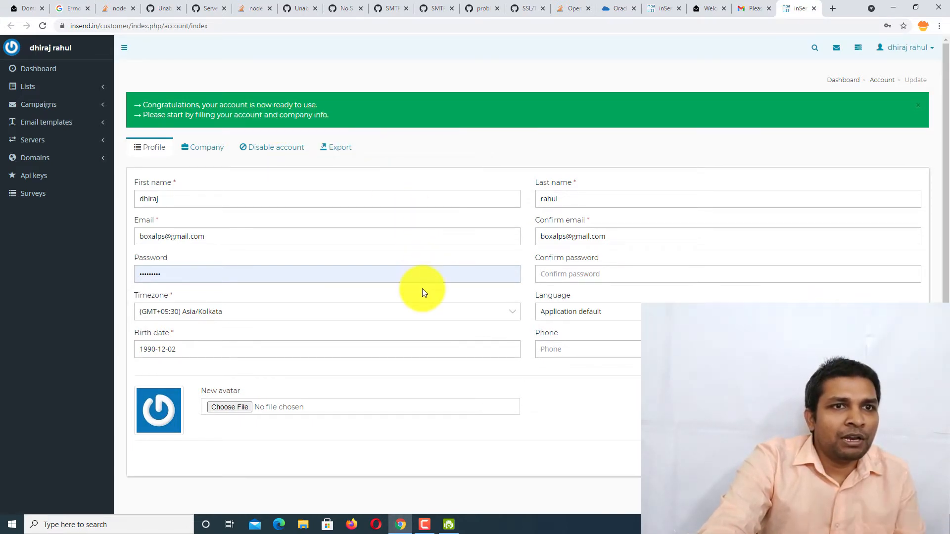
- Check the Company tab details, go back to Profile, and save the profile changes
scroll(335, 281, down, 1)
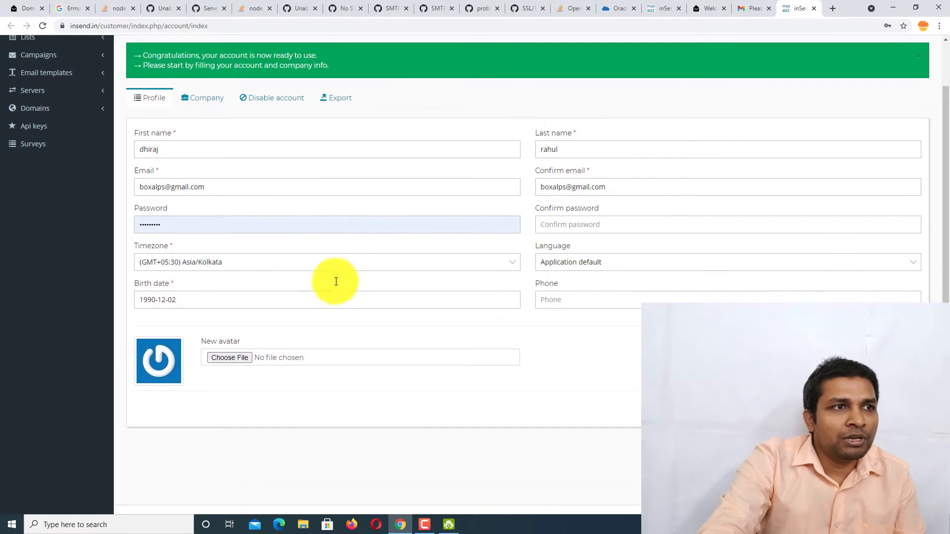
scroll(346, 218, up, 1)
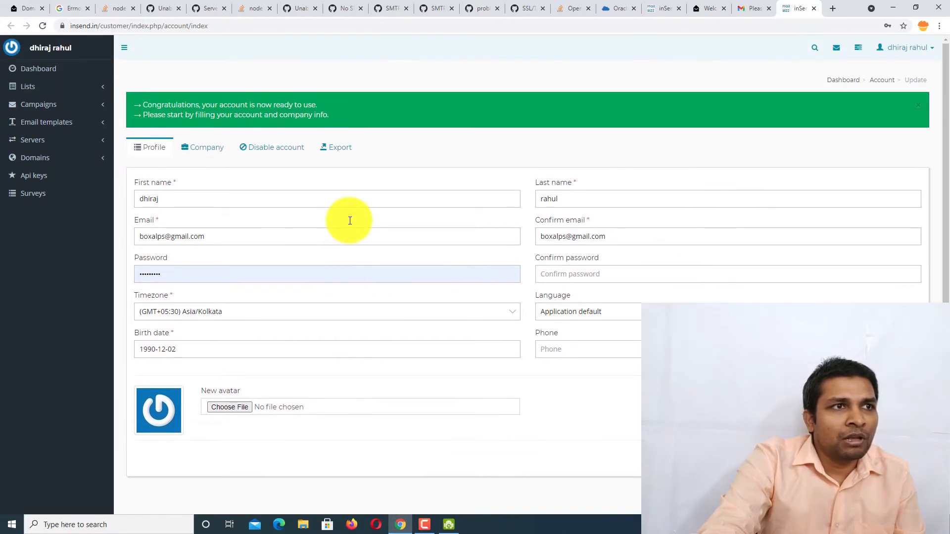
click(208, 145)
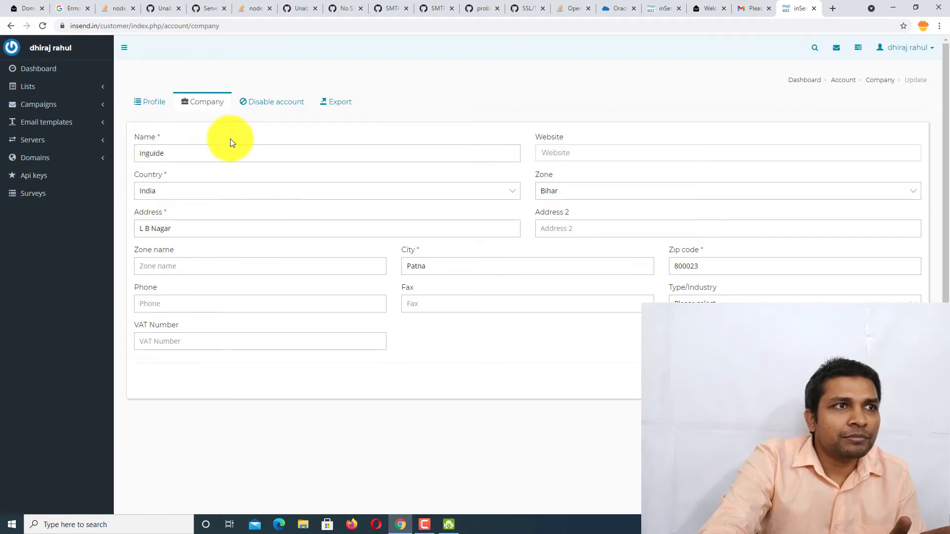
click(159, 101)
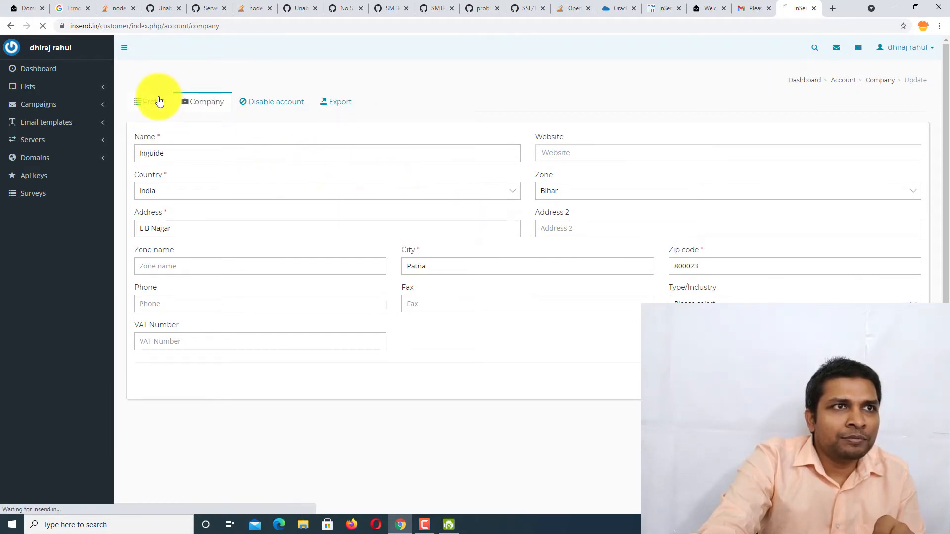
click(140, 228)
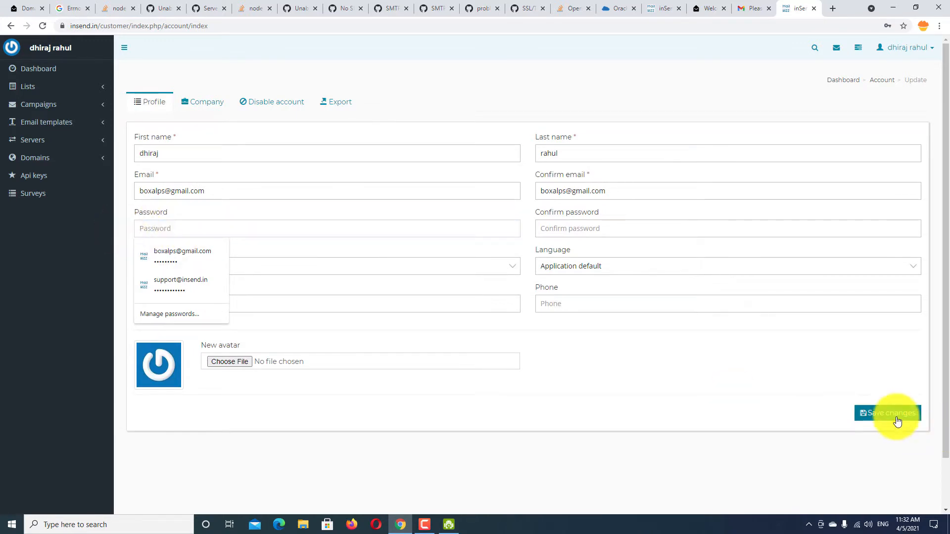
click(897, 418)
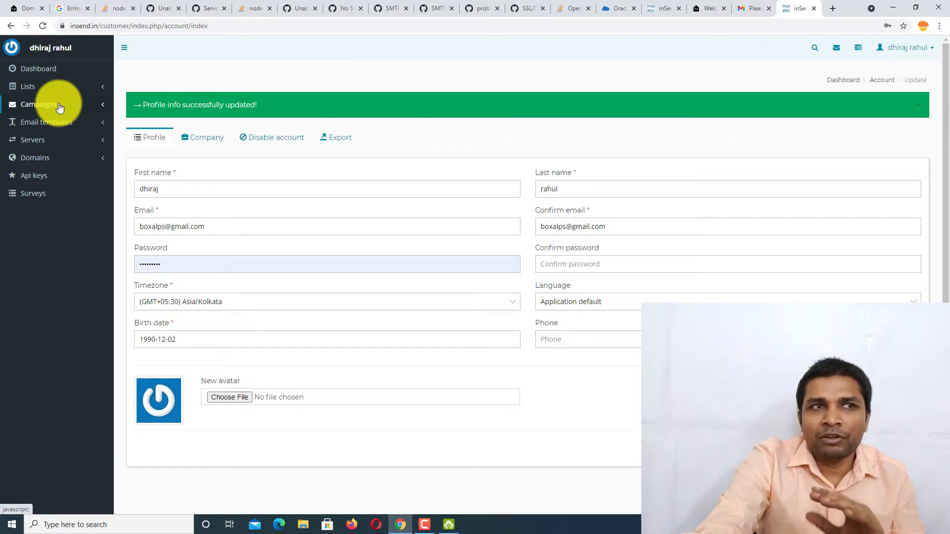
- Expand the Servers, Campaigns and Domains sidebar groups, visit Surveys, then go to Lists
click(55, 140)
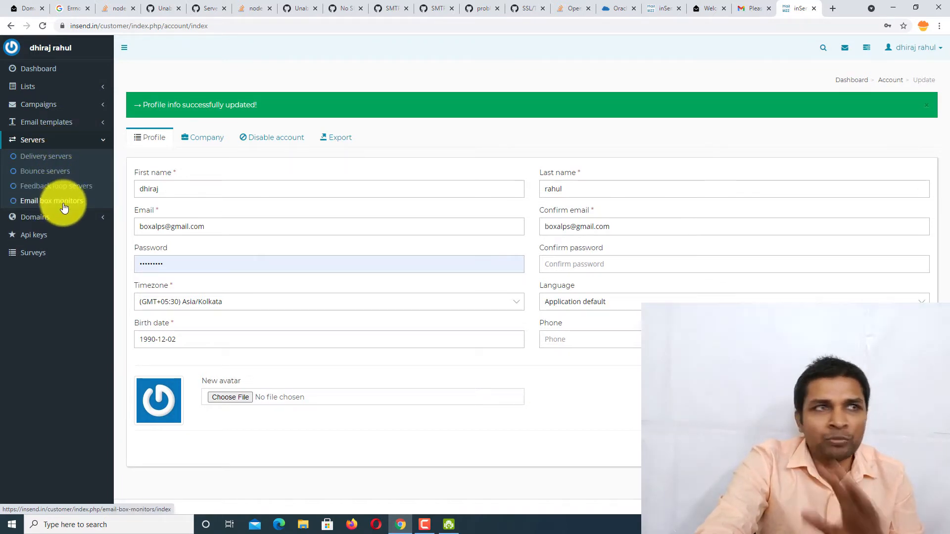
click(78, 104)
click(83, 89)
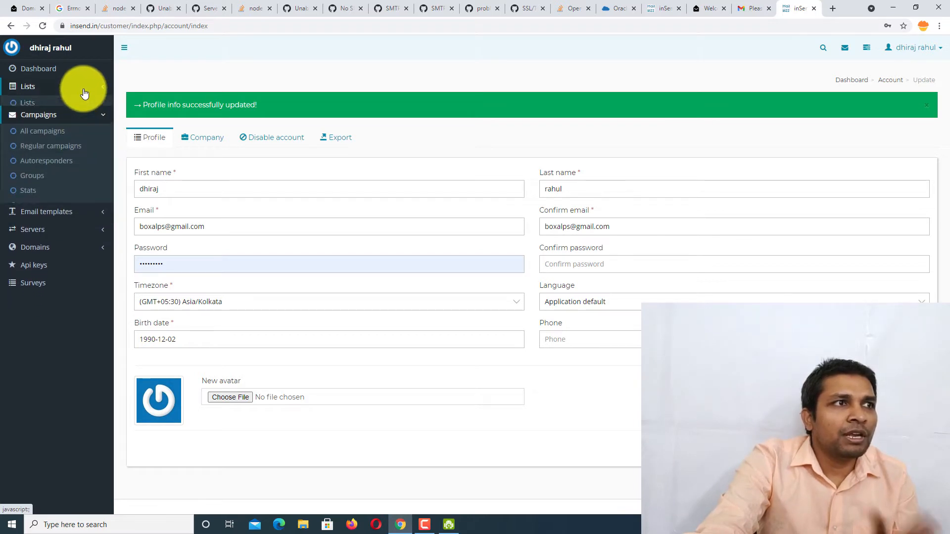
click(59, 130)
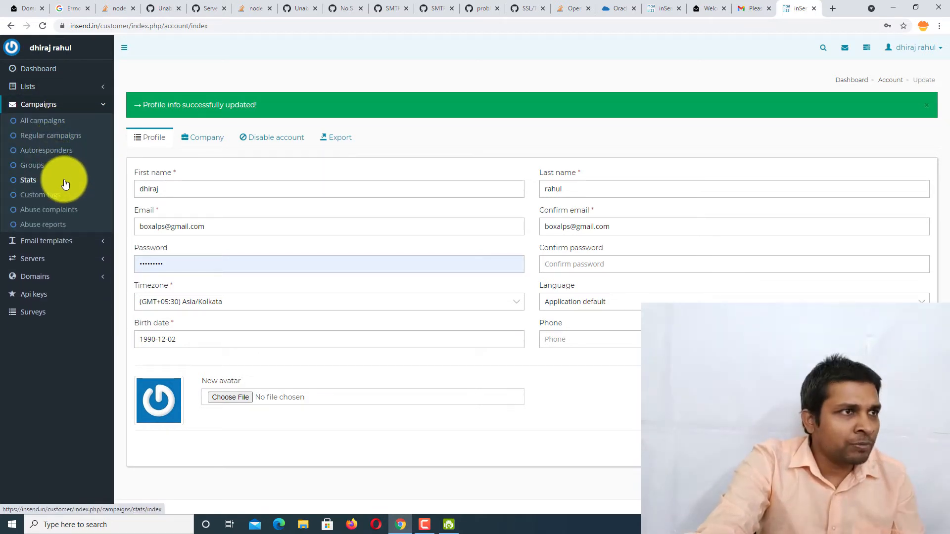
click(66, 261)
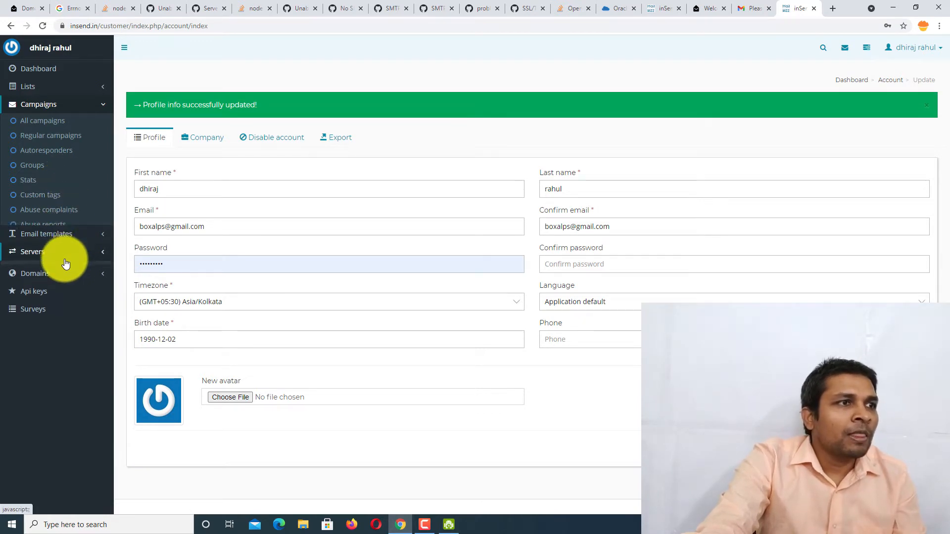
click(74, 214)
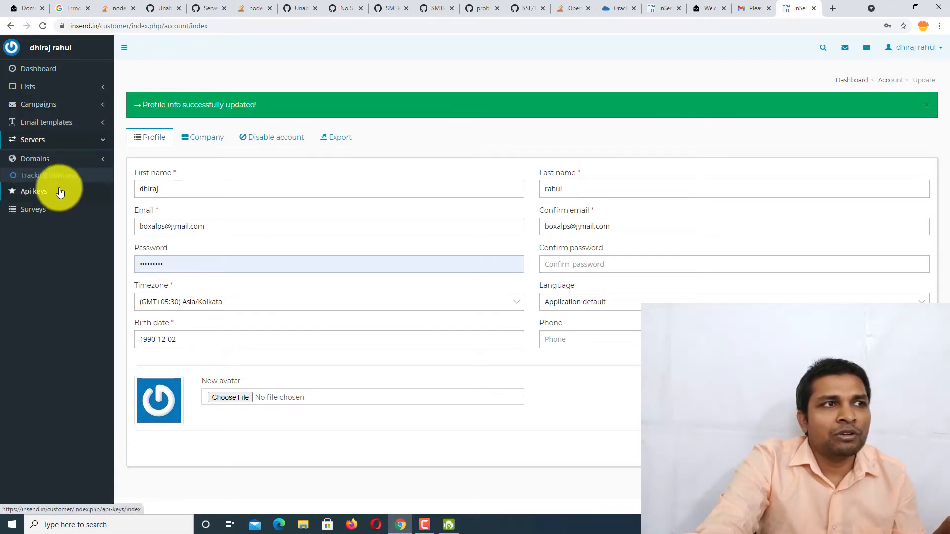
click(21, 208)
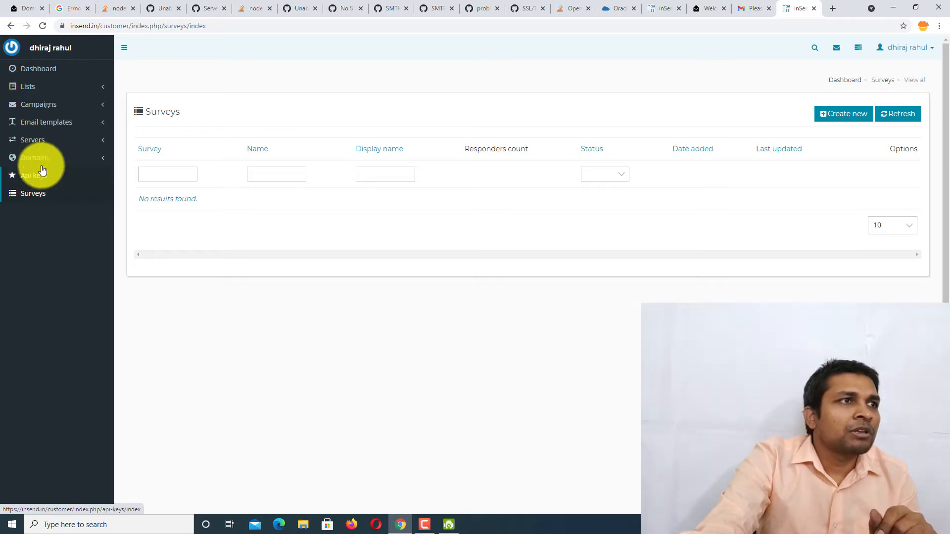
click(45, 86)
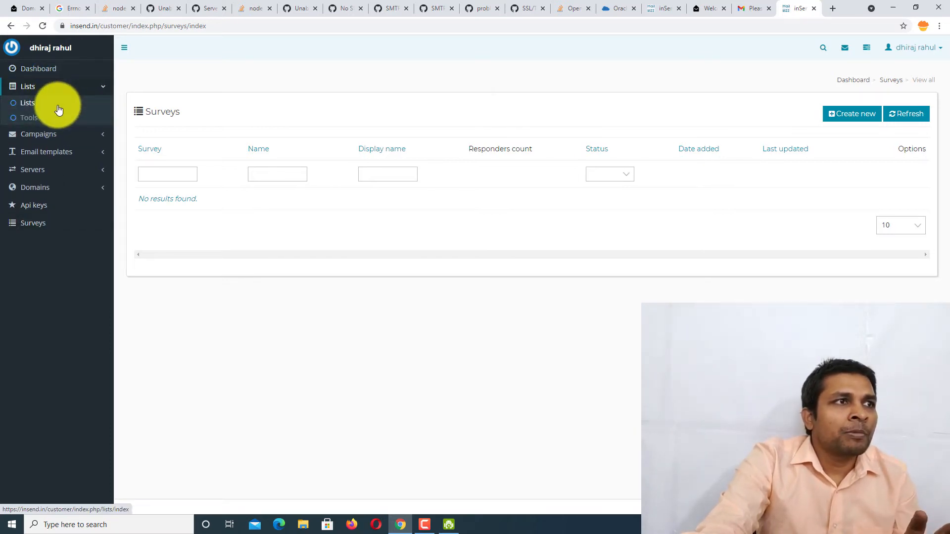
click(58, 106)
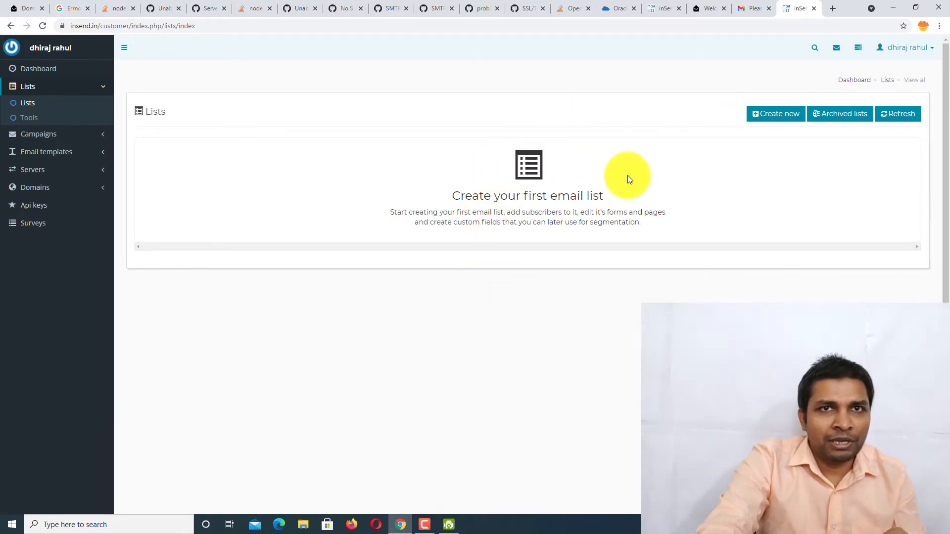
- Start a new list named 'test list' and inspect its prefilled From name, From email and Reply to
click(774, 127)
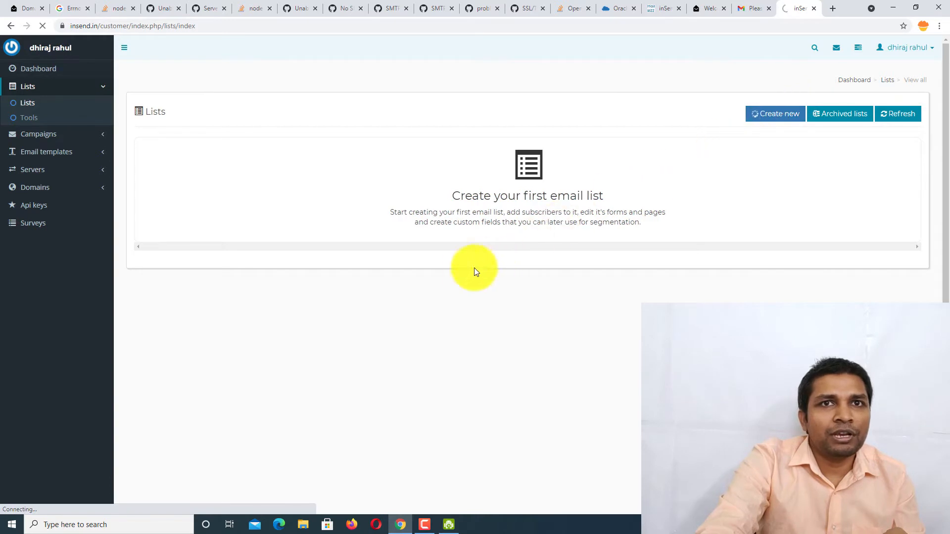
click(263, 191)
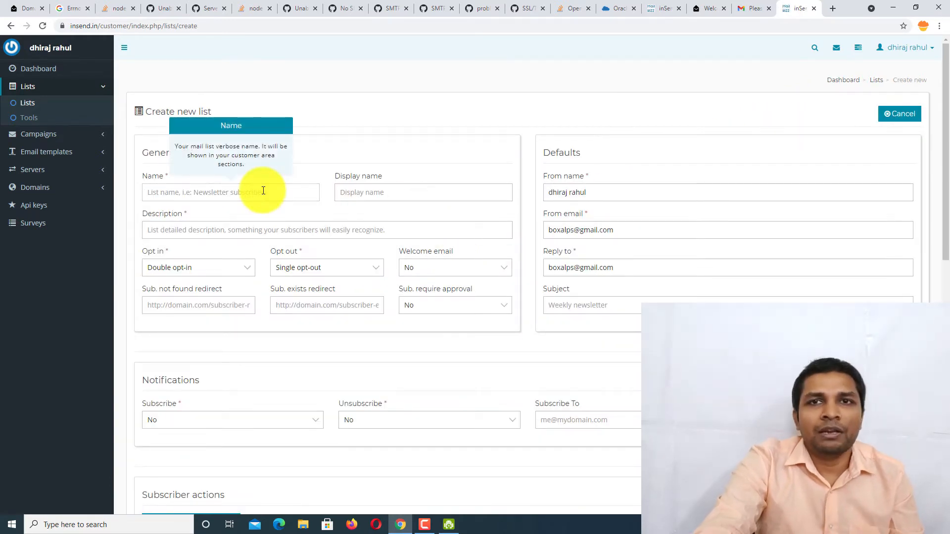
text(test list)
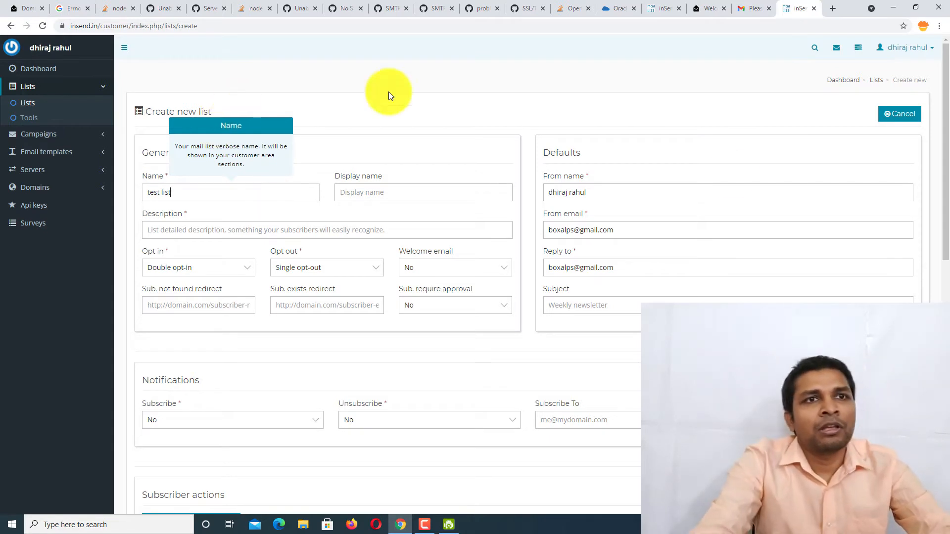
scroll(635, 221, down, 2)
triple_click(619, 89)
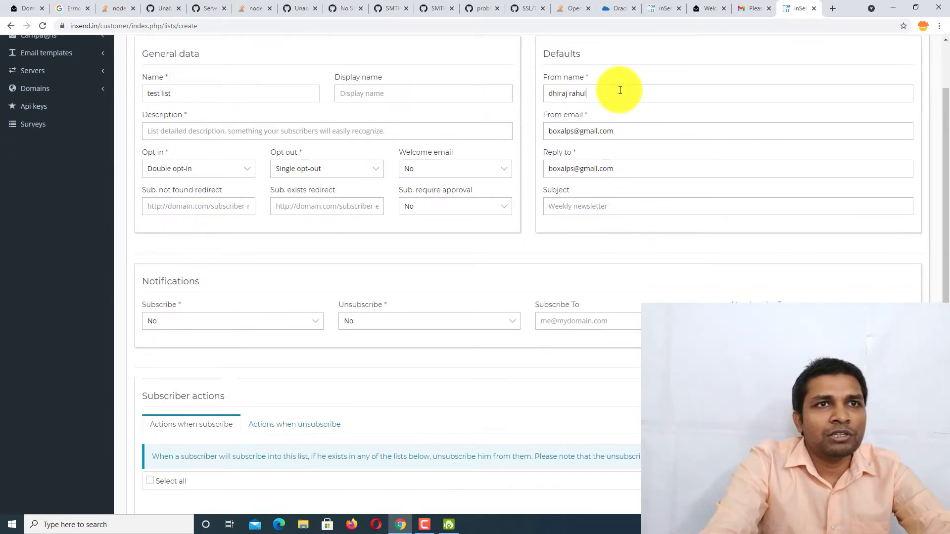
click(636, 132)
triple_click(587, 133)
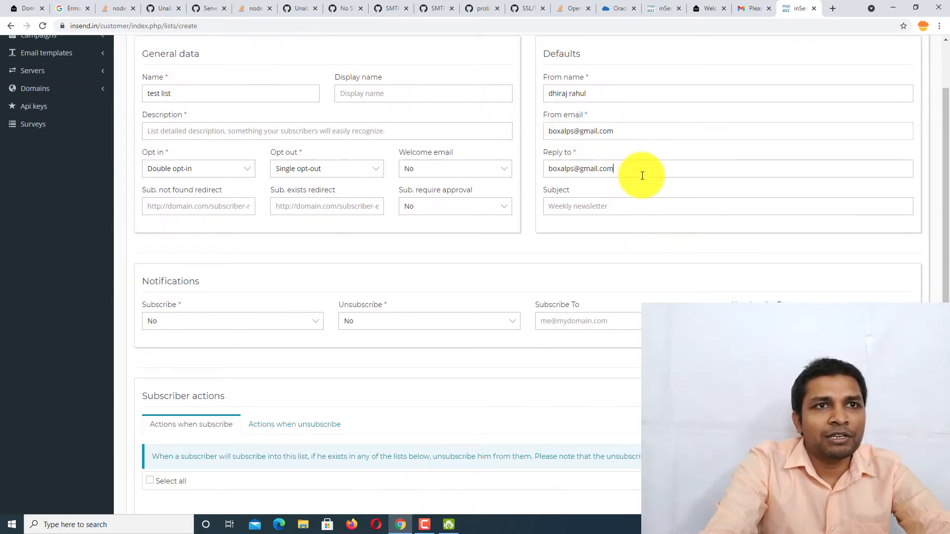
triple_click(639, 169)
scroll(473, 250, down, 2)
scroll(471, 249, down, 5)
scroll(470, 250, up, 8)
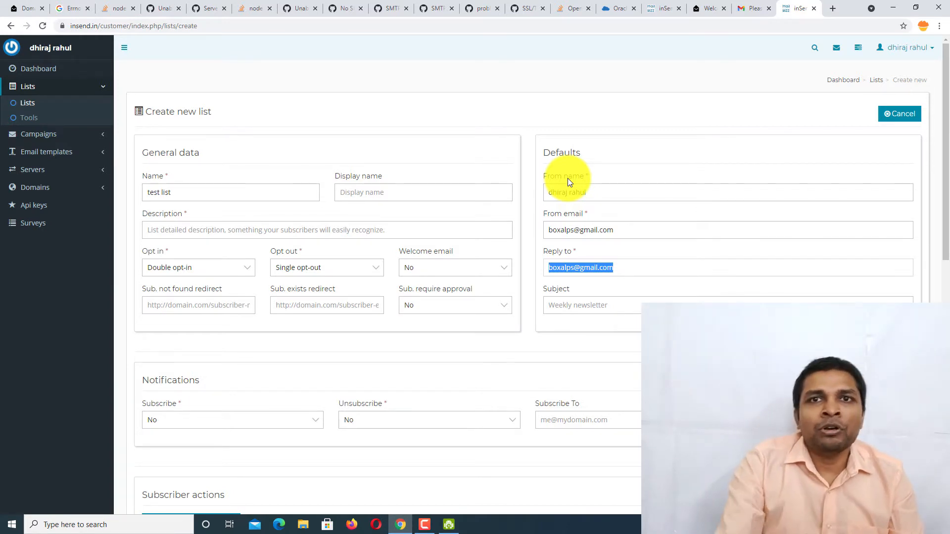
- View the Inguide-server overview in Postal's Inguideorg organization, then return to the inSend list form
click(699, 4)
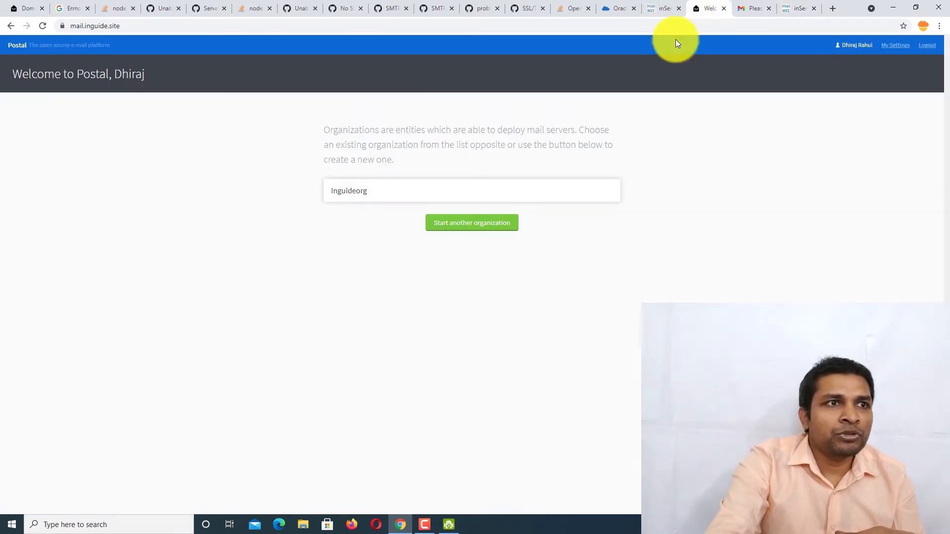
click(450, 189)
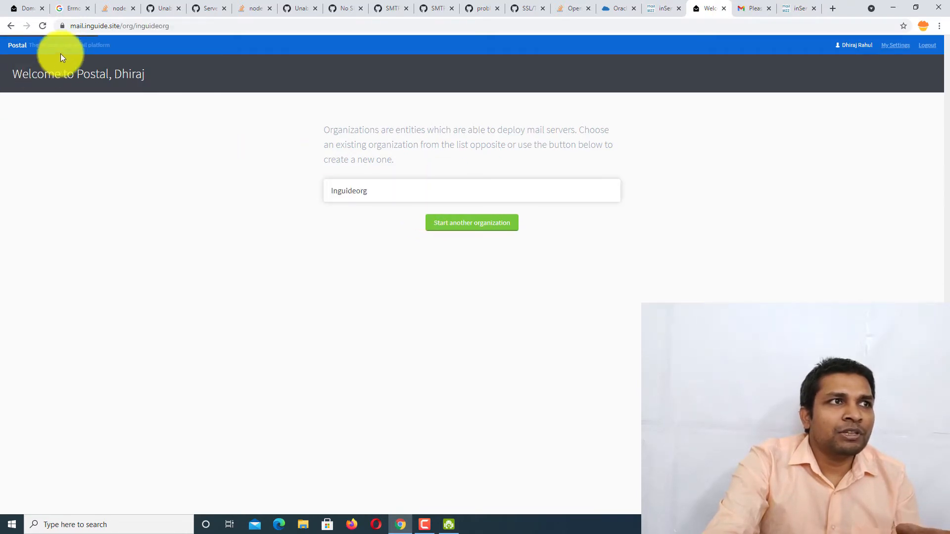
drag(85, 25, 117, 27)
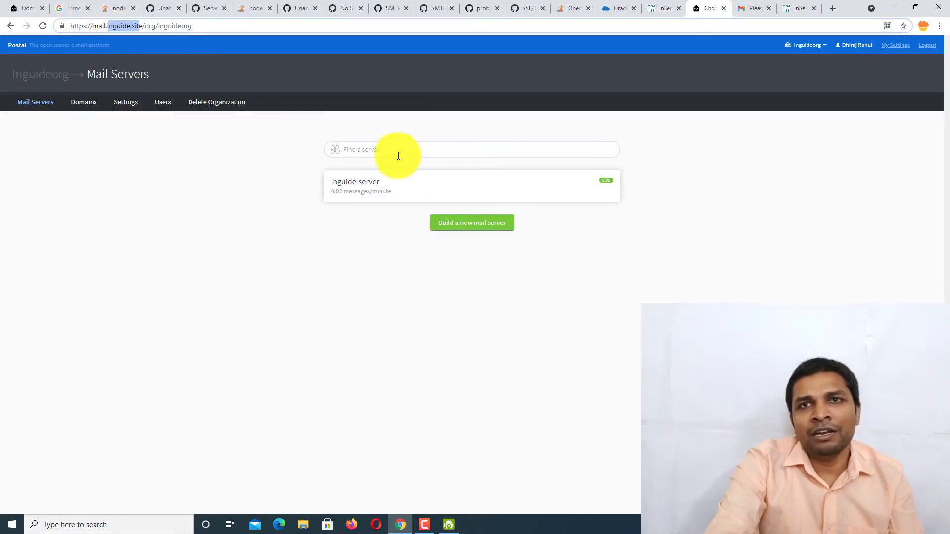
click(426, 187)
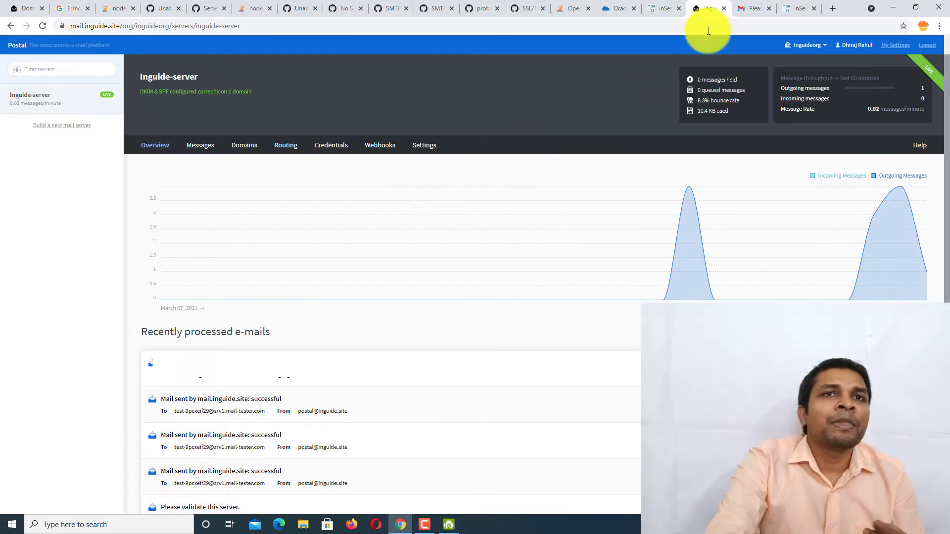
click(749, 9)
click(792, 7)
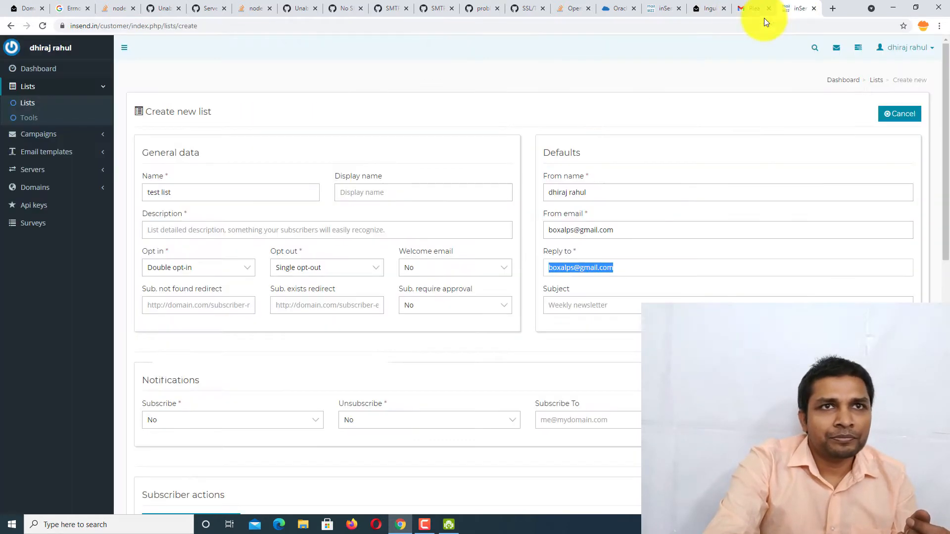
scroll(261, 204, down, 2)
scroll(604, 195, up, 2)
drag(604, 195, 540, 203)
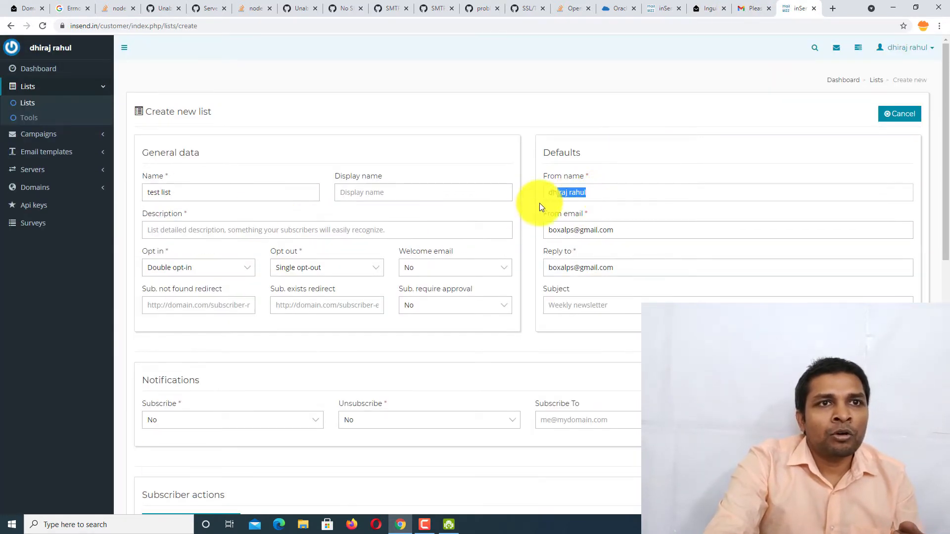
text(inguide)
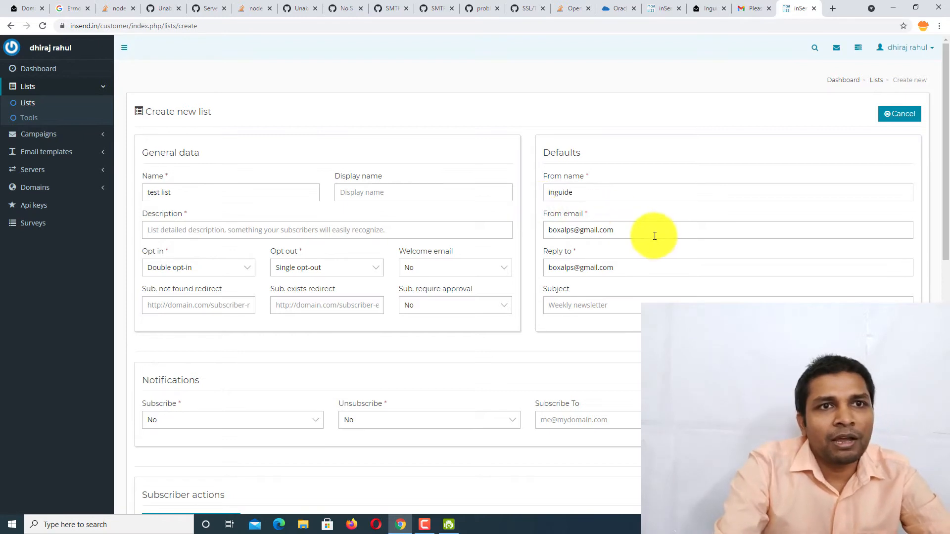
drag(653, 236, 515, 254)
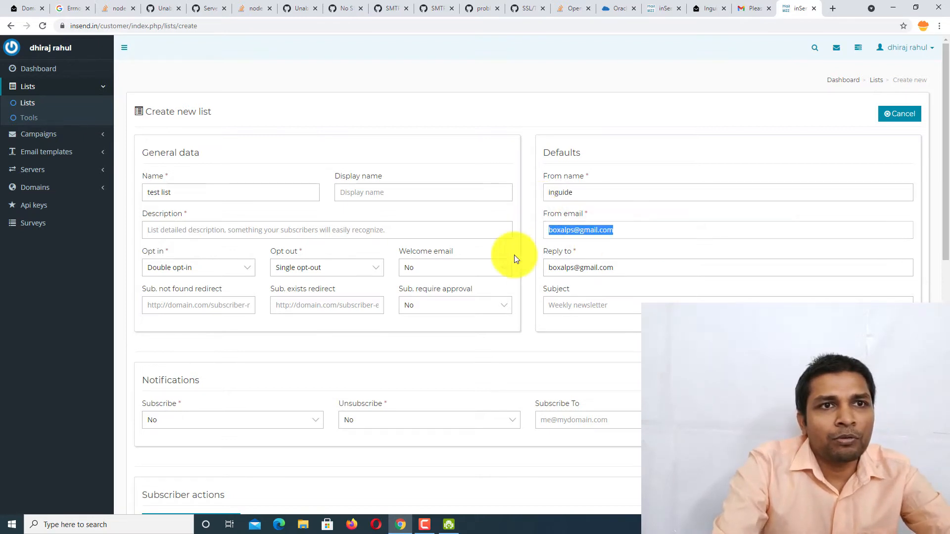
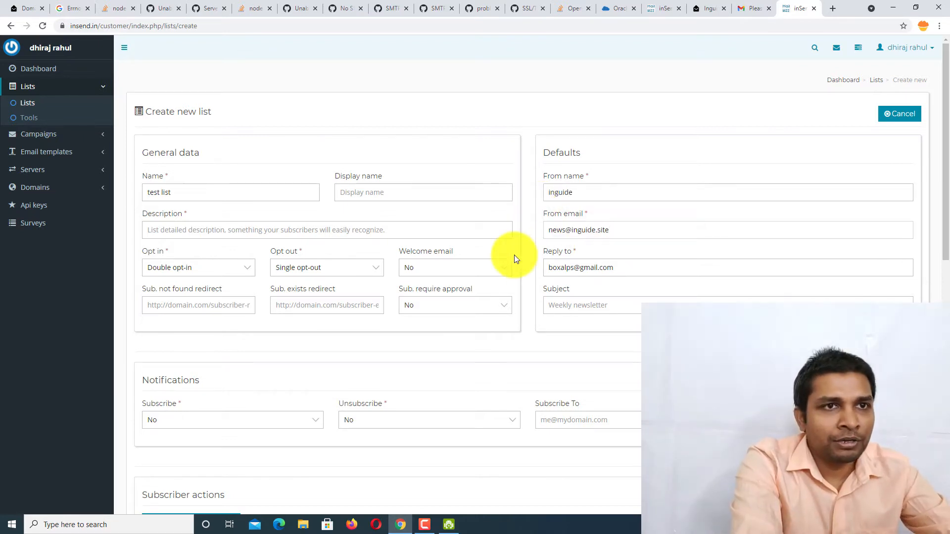
key(ctrl+a)
key(ctrl+c)
key(Tab)
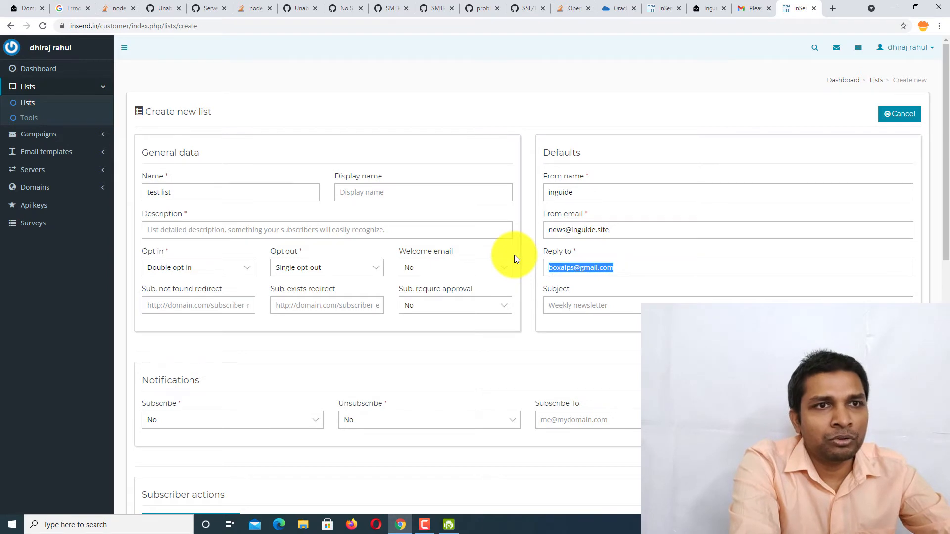
key(ctrl+v)
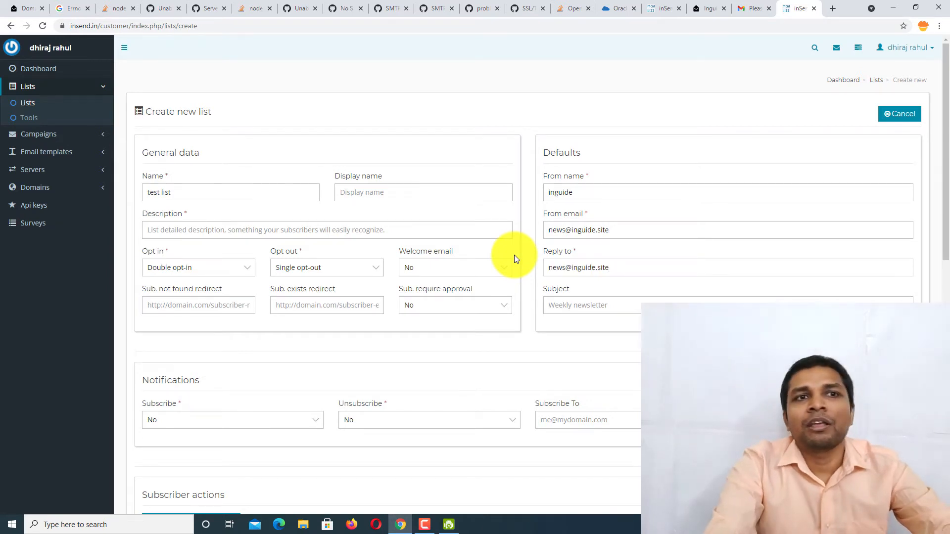
- Add the description 'List' and save the new list
scroll(505, 257, down, 6)
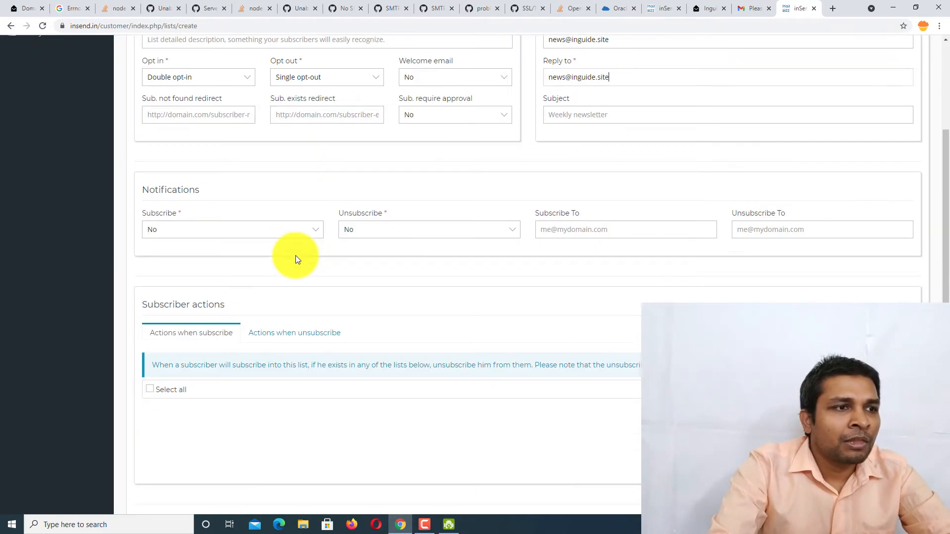
scroll(303, 302, down, 3)
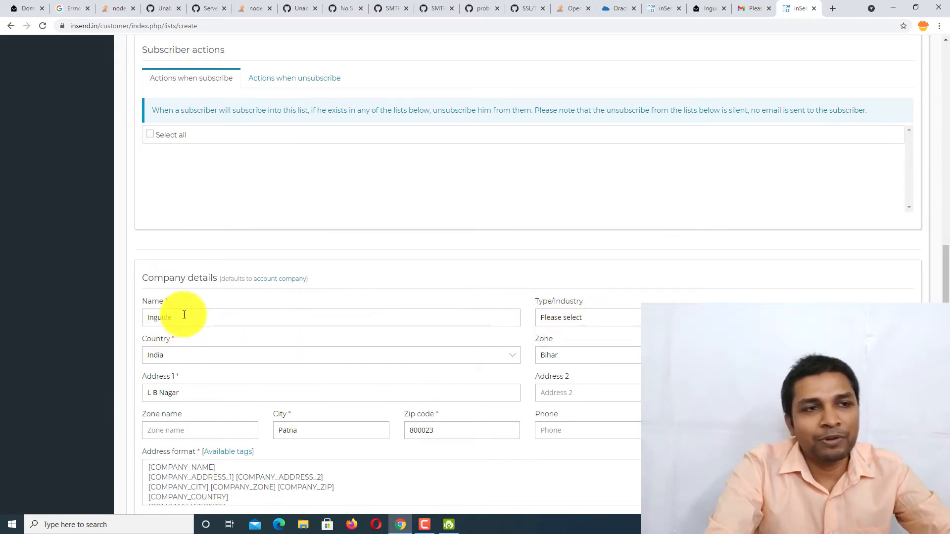
scroll(247, 307, down, 2)
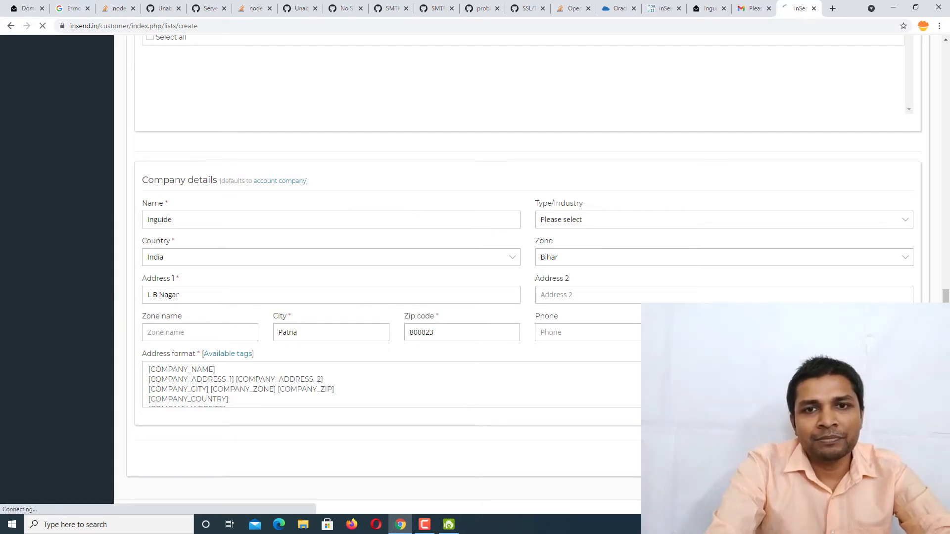
scroll(217, 310, up, 10)
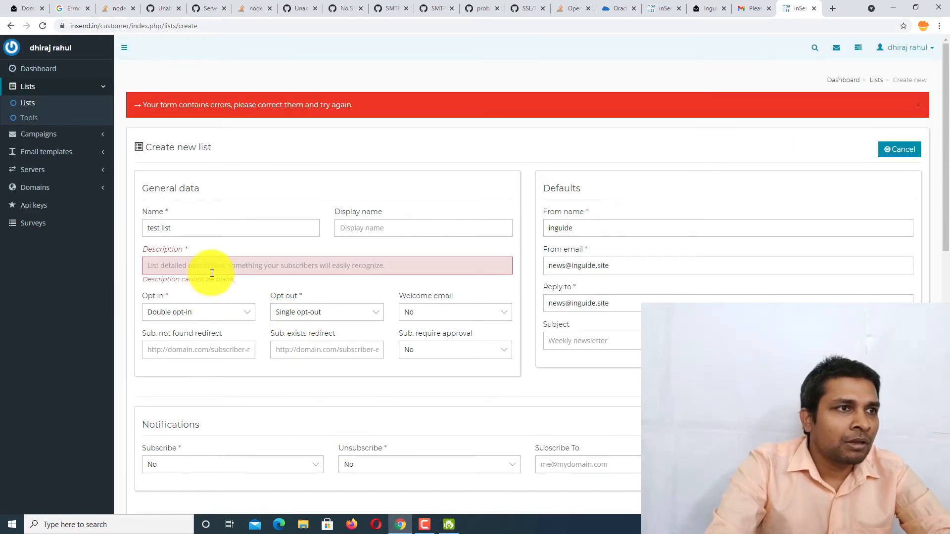
click(212, 269)
text(List)
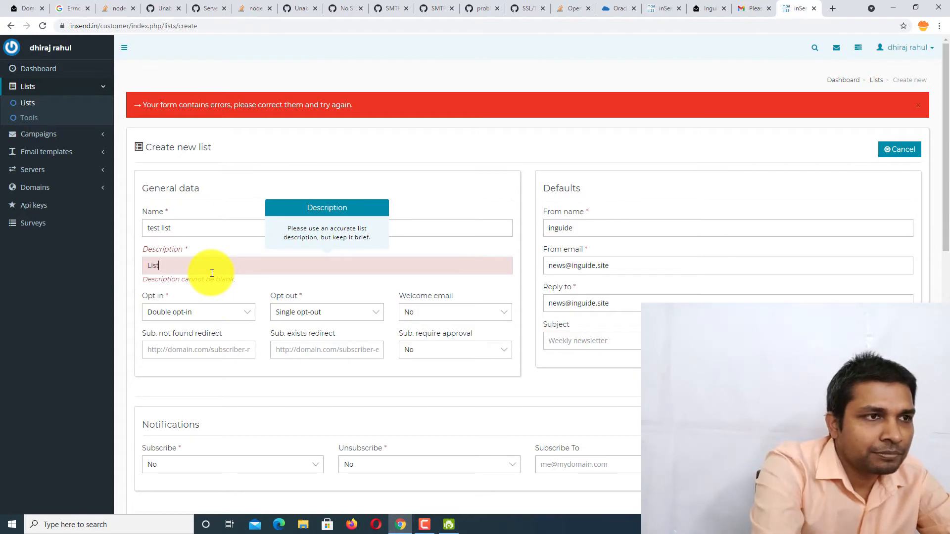
scroll(241, 296, down, 12)
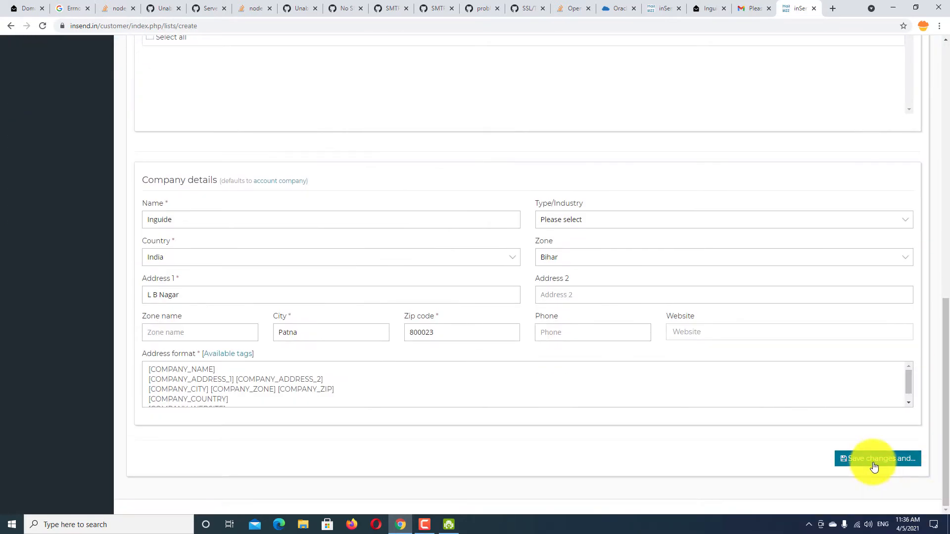
click(874, 467)
click(883, 441)
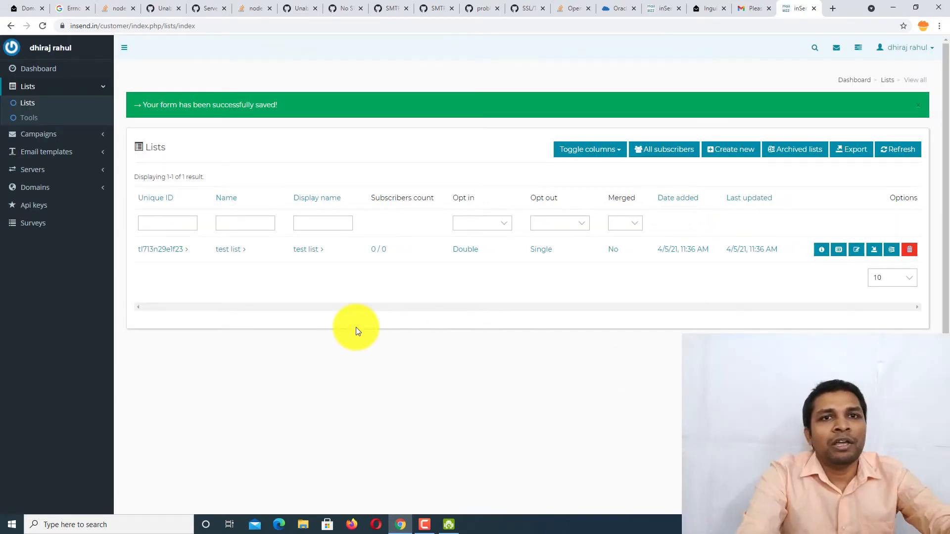
- Add a subscriber's e-mail address to test list with status Confirmed and save it
click(162, 252)
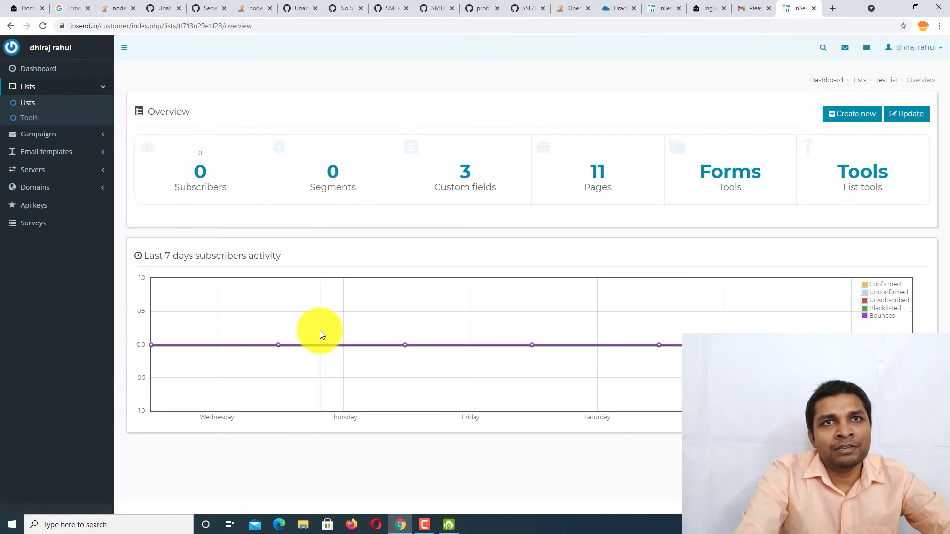
click(201, 174)
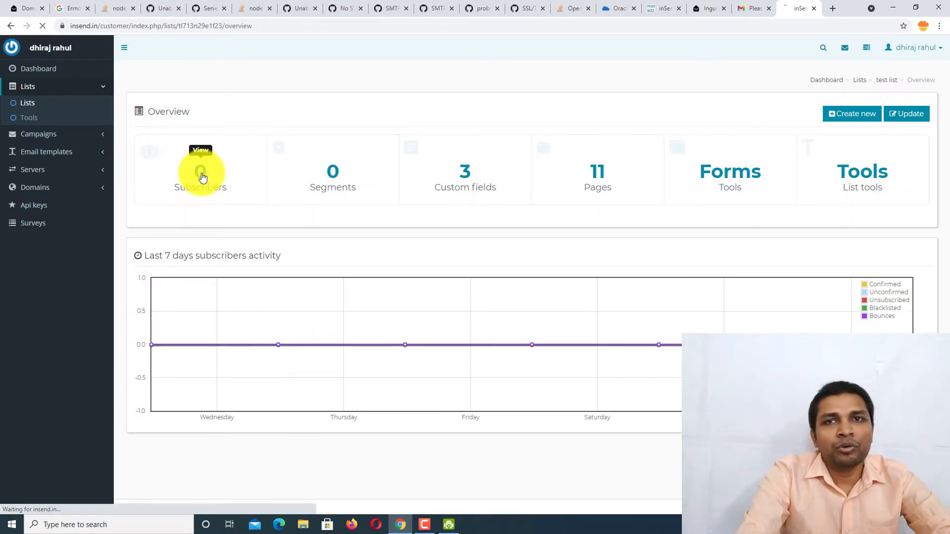
click(828, 156)
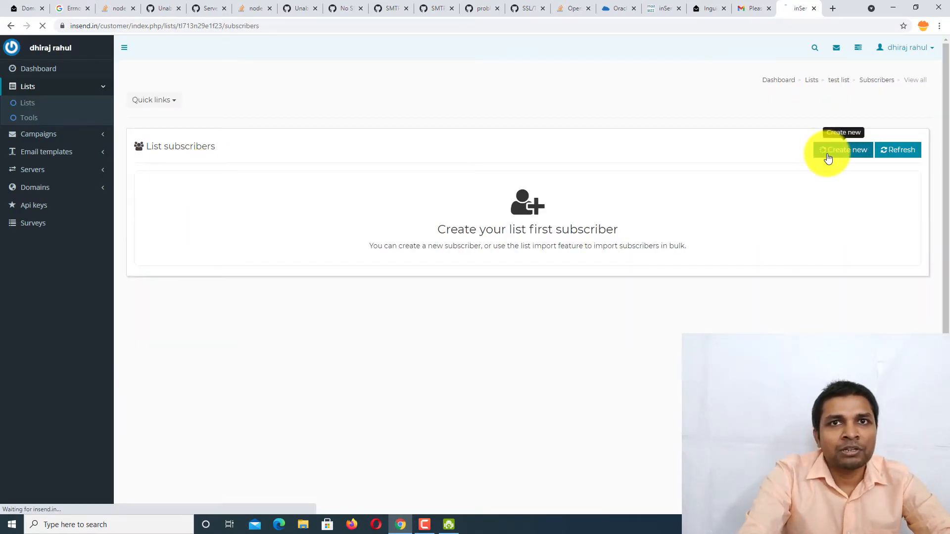
click(405, 157)
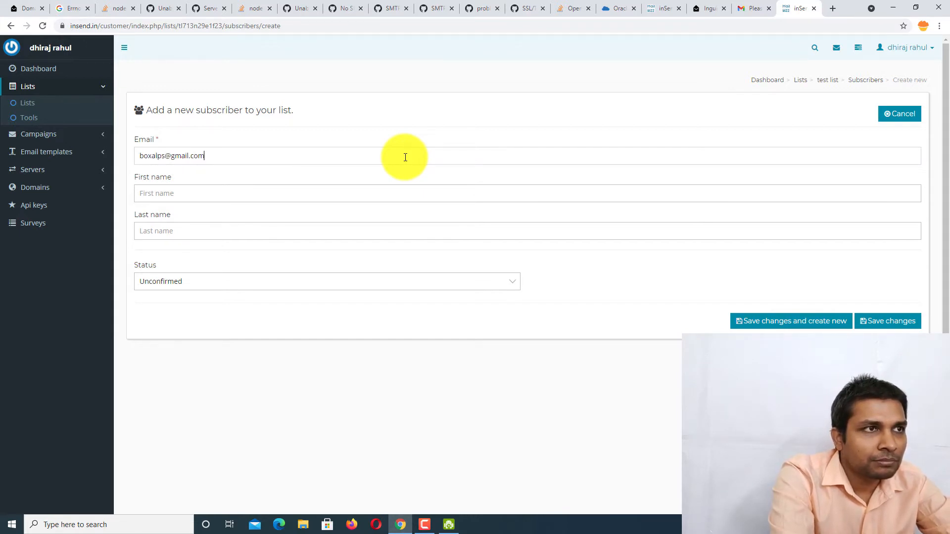
click(392, 282)
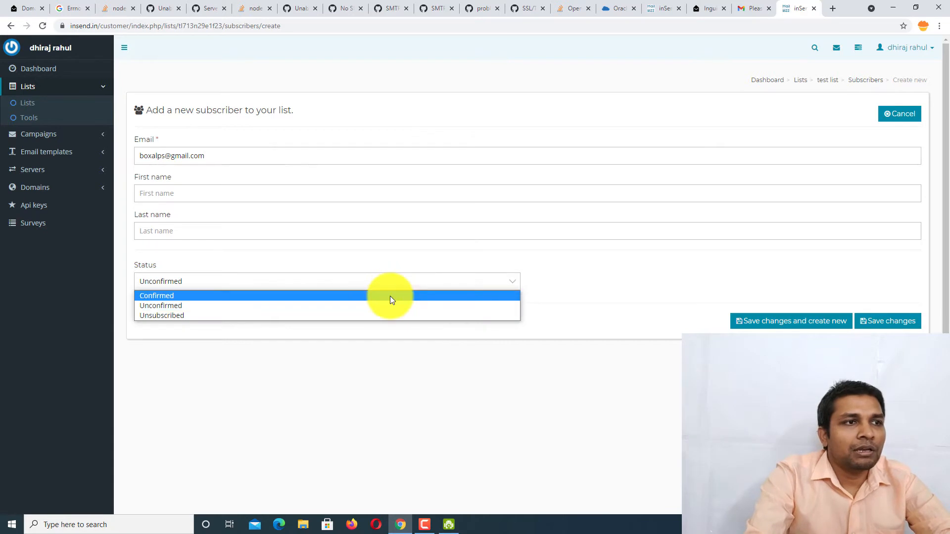
click(390, 296)
click(799, 326)
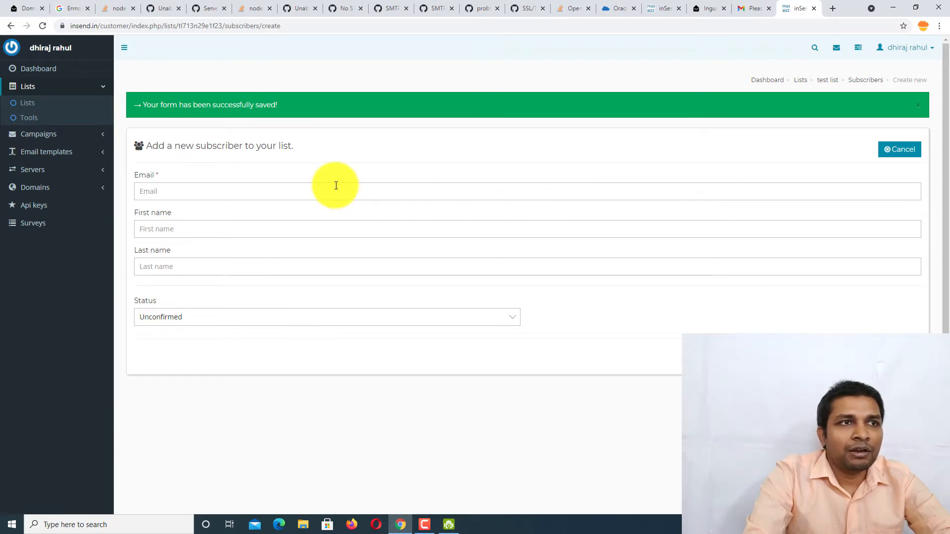
- Go back from the subscribers table to the test list overview
click(859, 83)
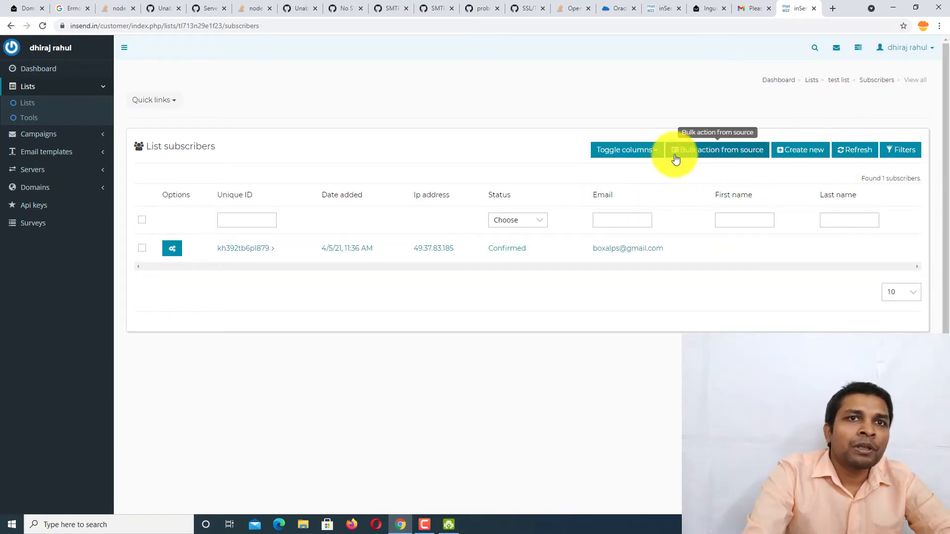
click(877, 82)
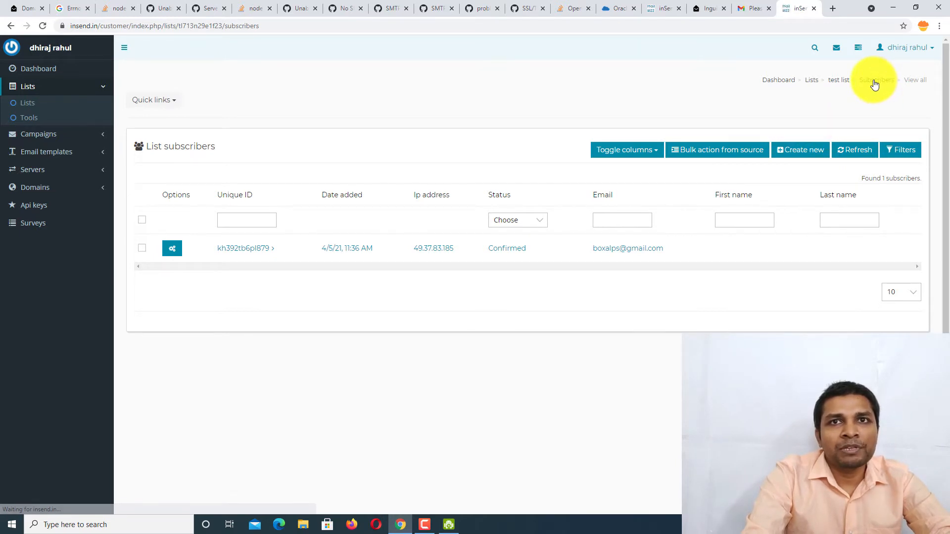
click(844, 82)
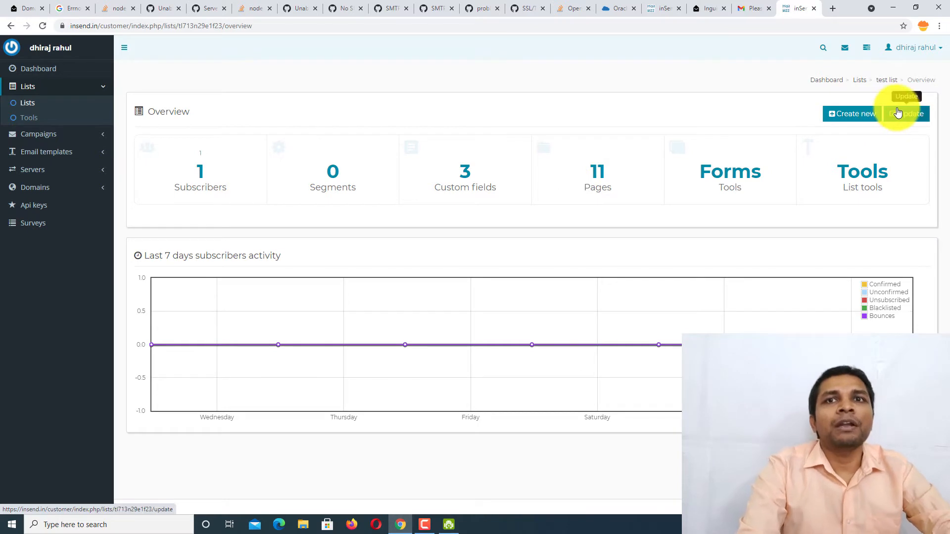
- Start a CSV subscriber import for test list and download and open example-csv-import.csv
click(860, 181)
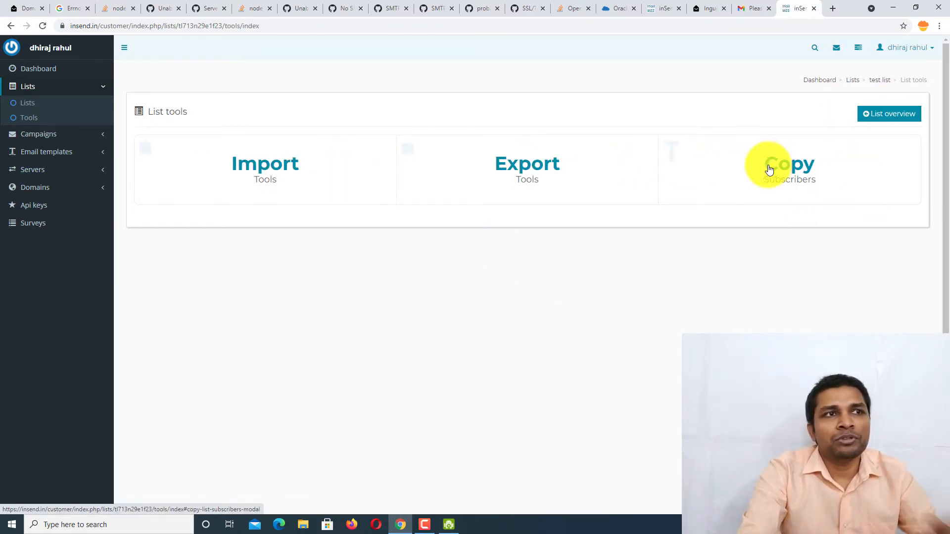
click(270, 165)
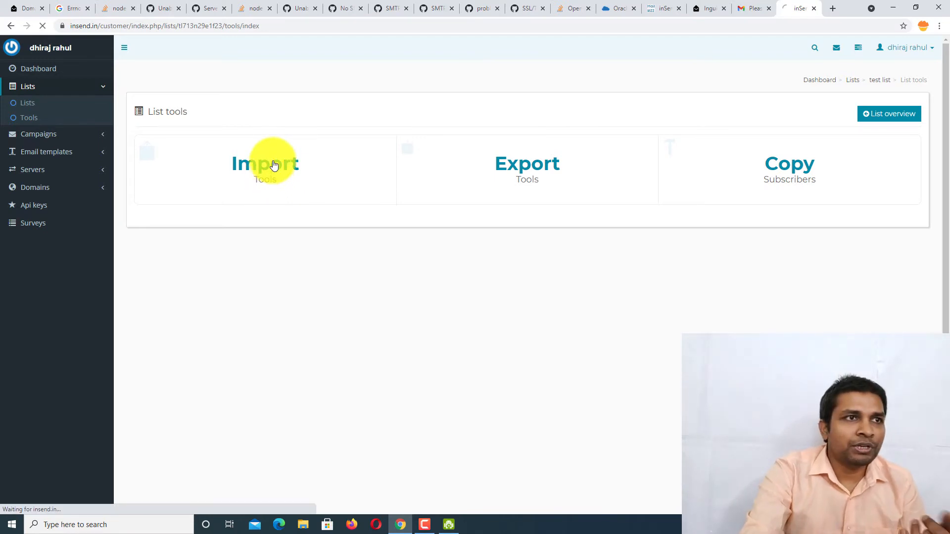
click(195, 163)
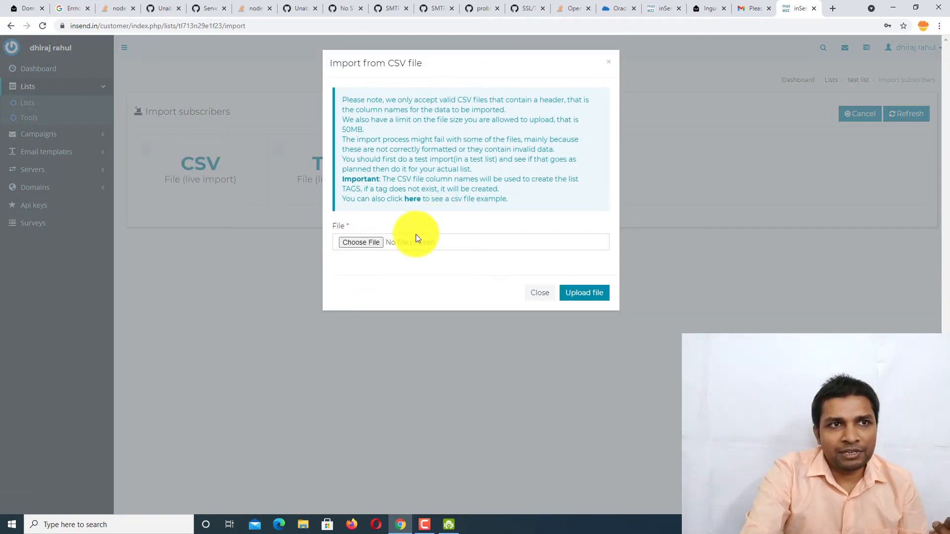
click(413, 199)
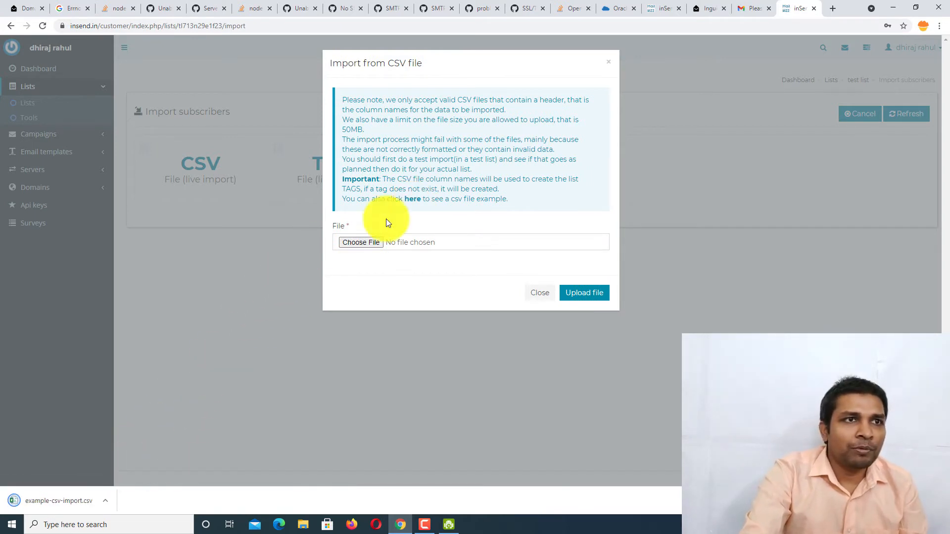
click(93, 501)
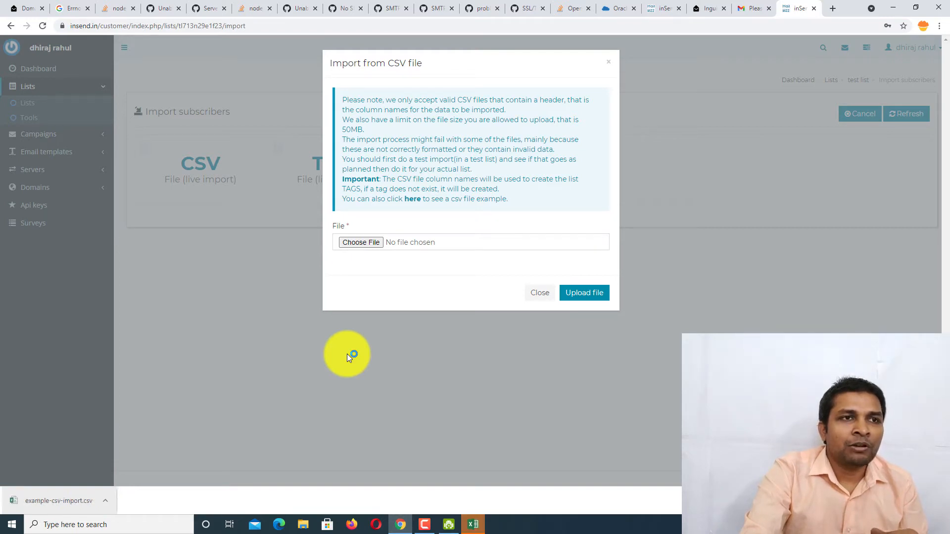
- Widen column A in example-csv-import.csv, replace the sample rows with three subscriber addresses, and close Excel
click(473, 526)
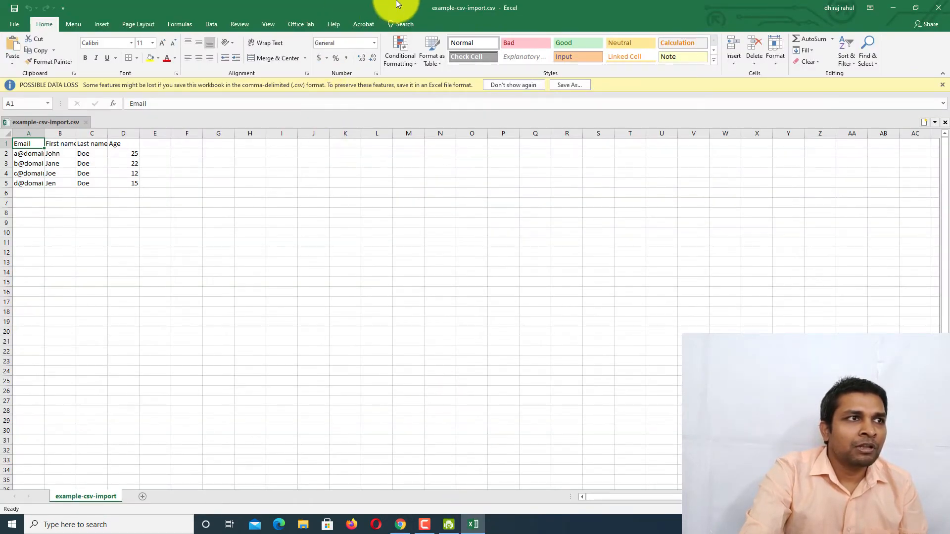
drag(396, 4, 584, 115)
double_click(584, 115)
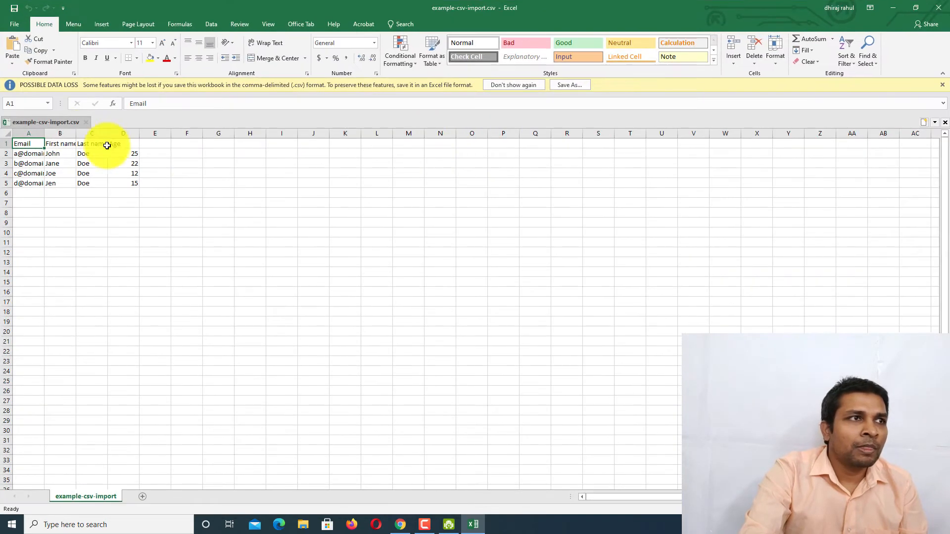
drag(45, 136, 169, 157)
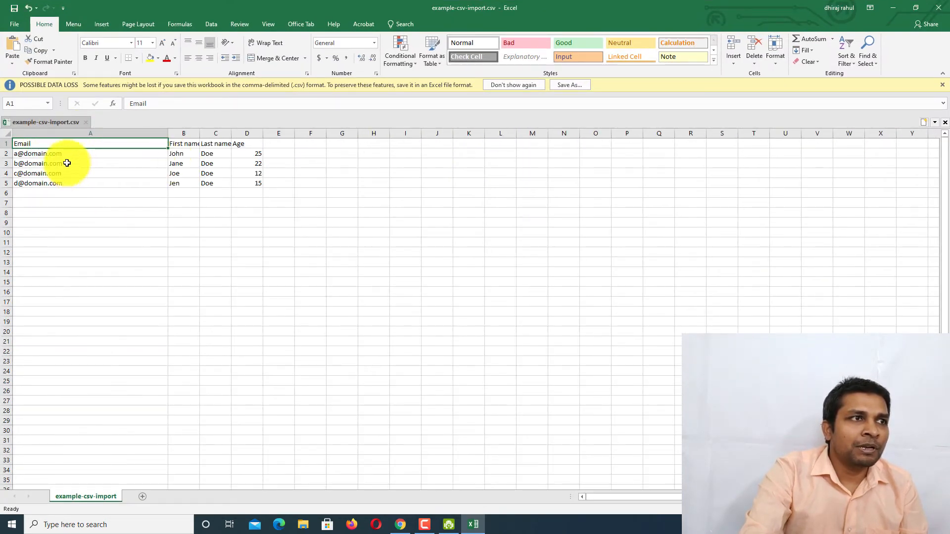
key(Down)
key(Down)
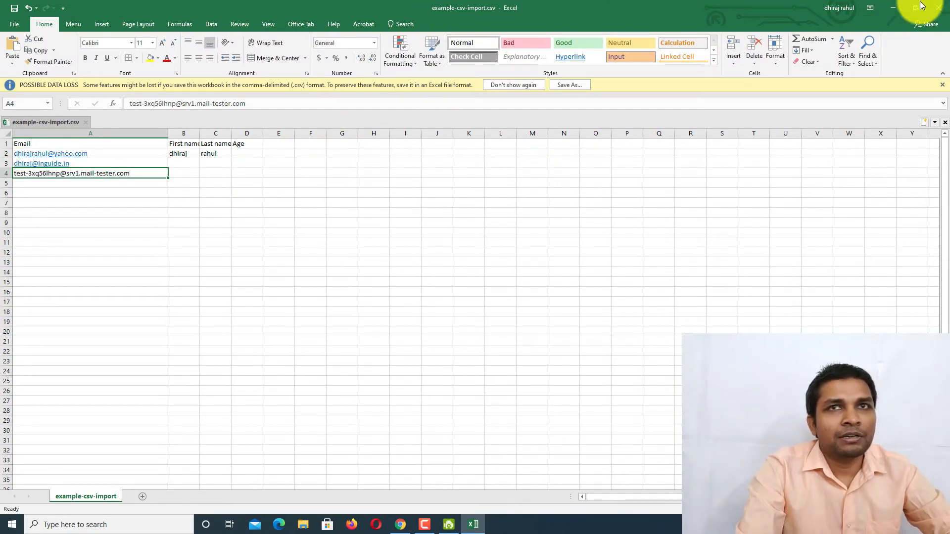
click(939, 7)
- Upload example-csv-import.csv from Downloads into test list (3 subscribers, 0 errors) and return to import options
click(749, 9)
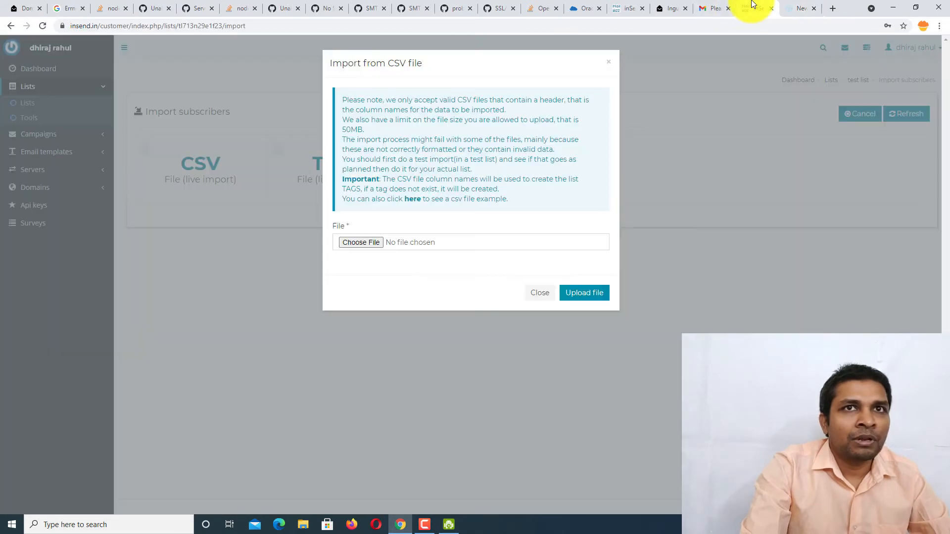
click(708, 7)
click(747, 8)
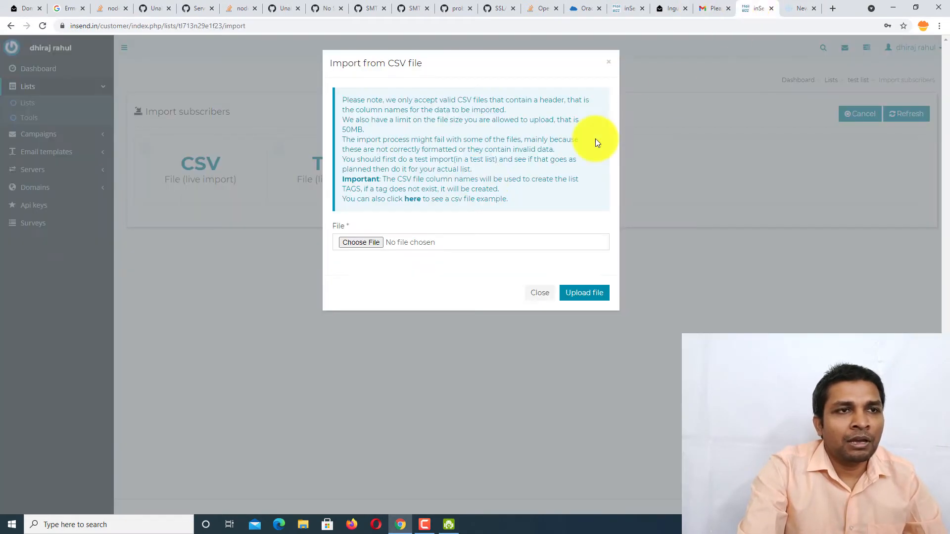
click(373, 239)
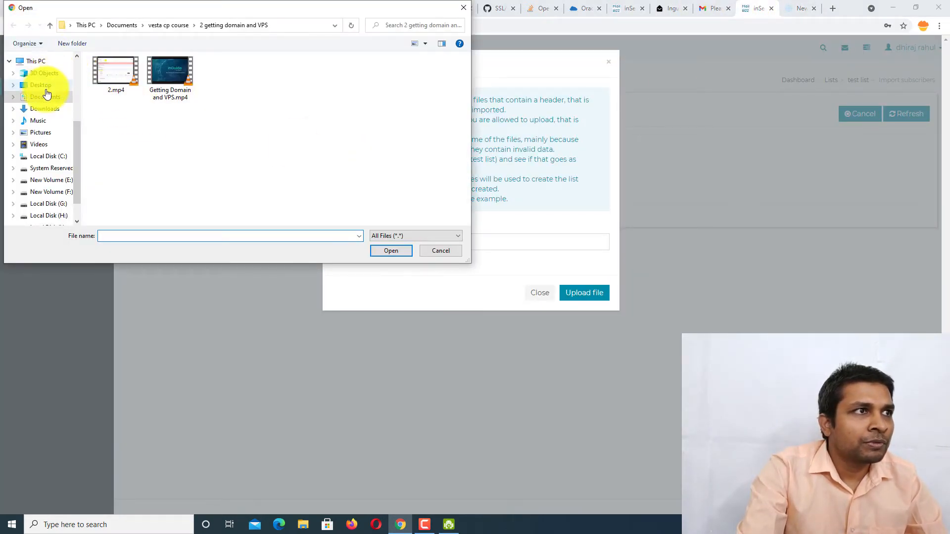
scroll(47, 94, up, 5)
click(44, 88)
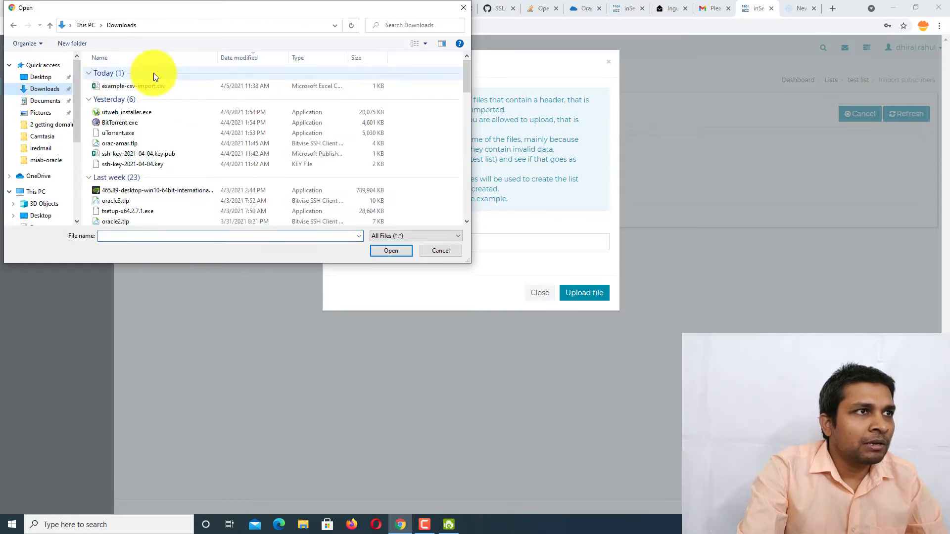
double_click(187, 88)
click(587, 293)
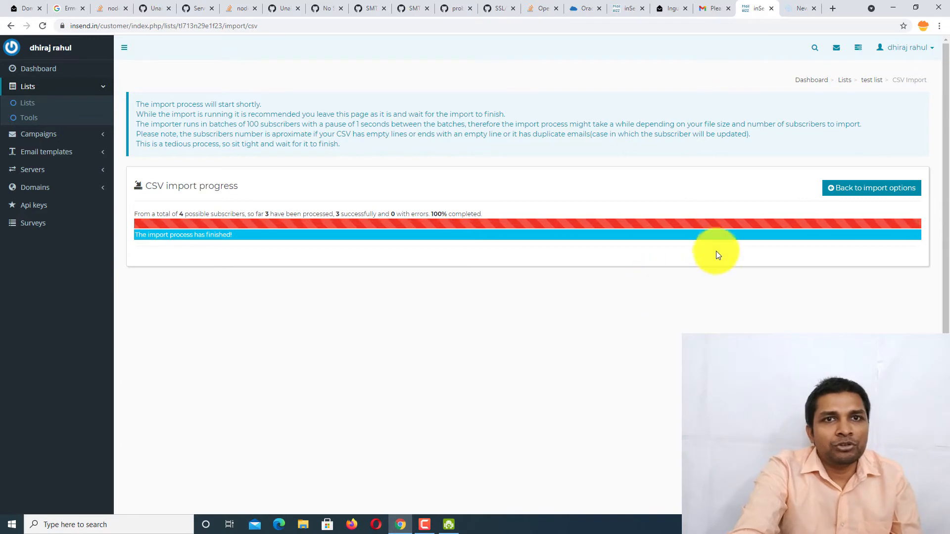
click(841, 191)
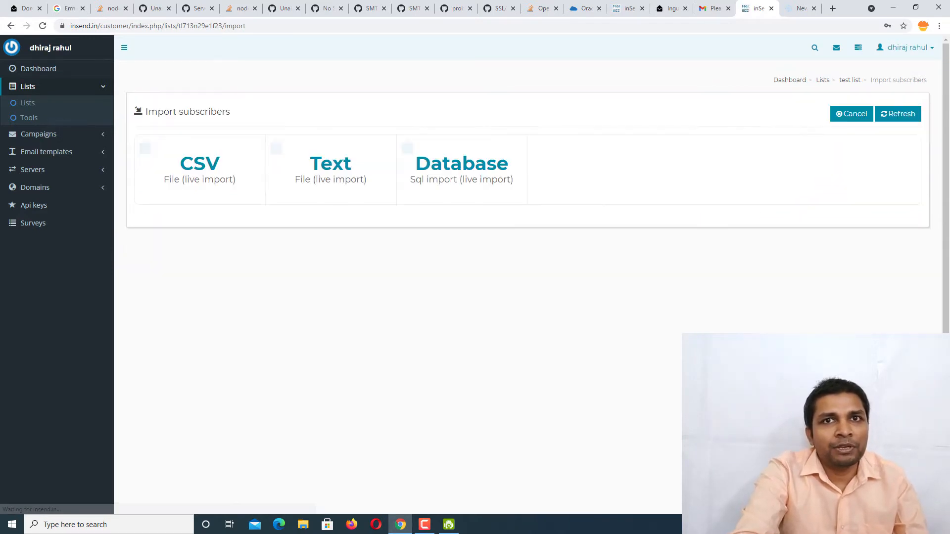
- Check the lists overview showing test list at 4/4 subscribers, then view the list Tools page
click(70, 108)
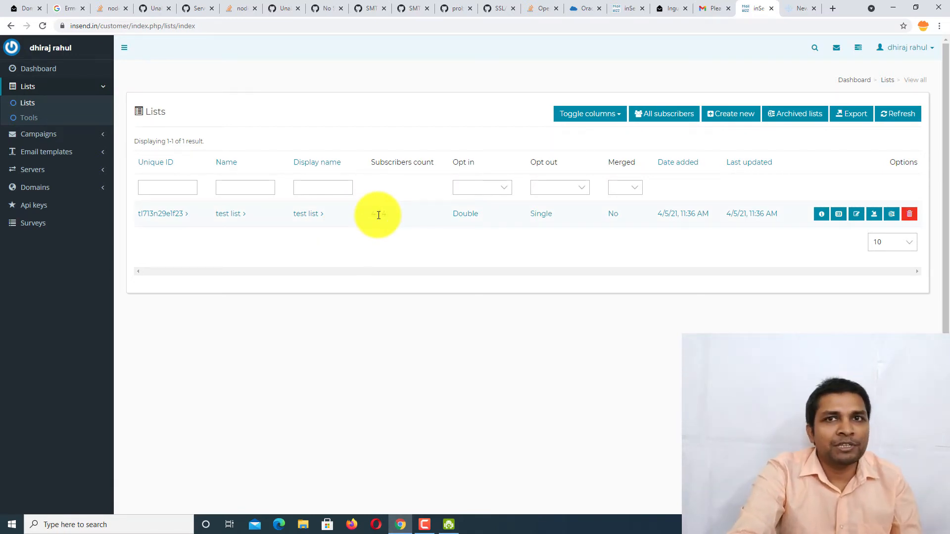
click(74, 133)
click(84, 90)
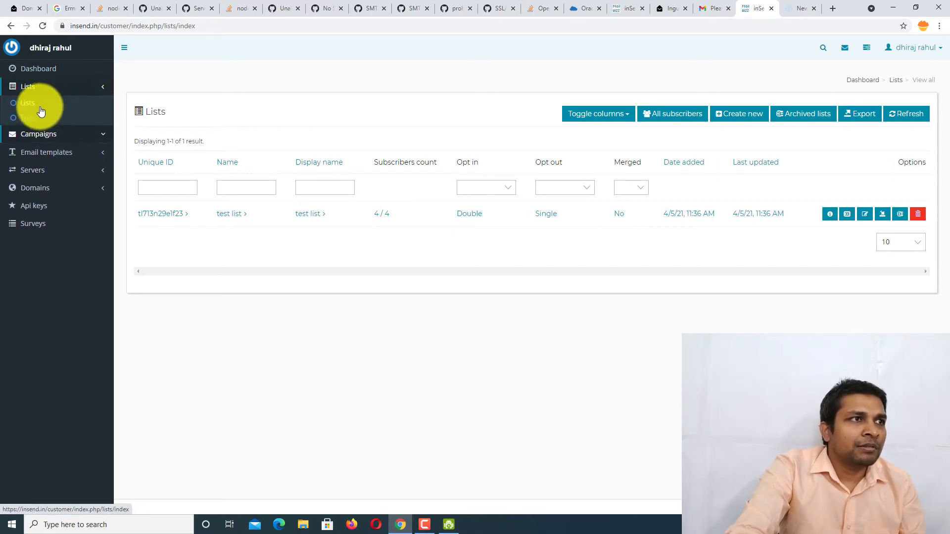
click(28, 117)
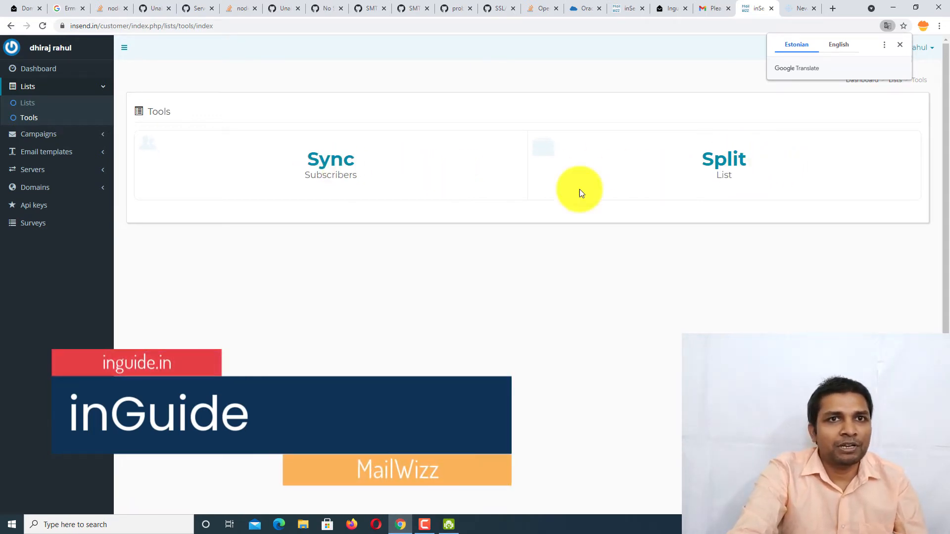
- Open the Bounce servers page under Servers, which has no servers yet
click(74, 136)
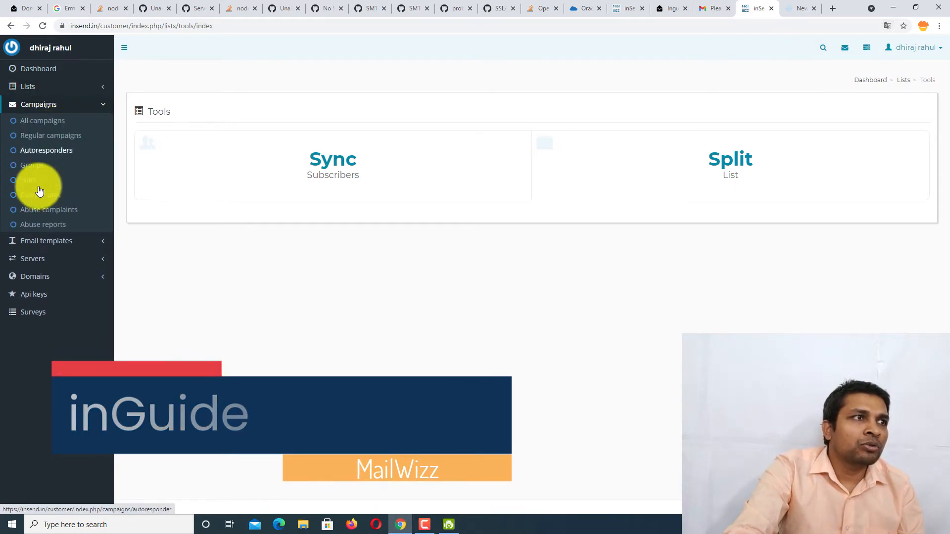
click(58, 257)
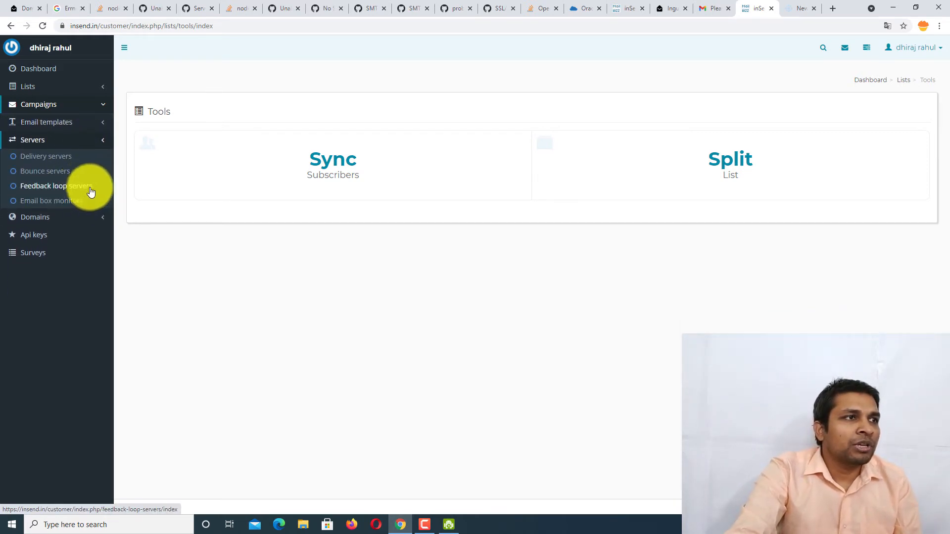
click(66, 172)
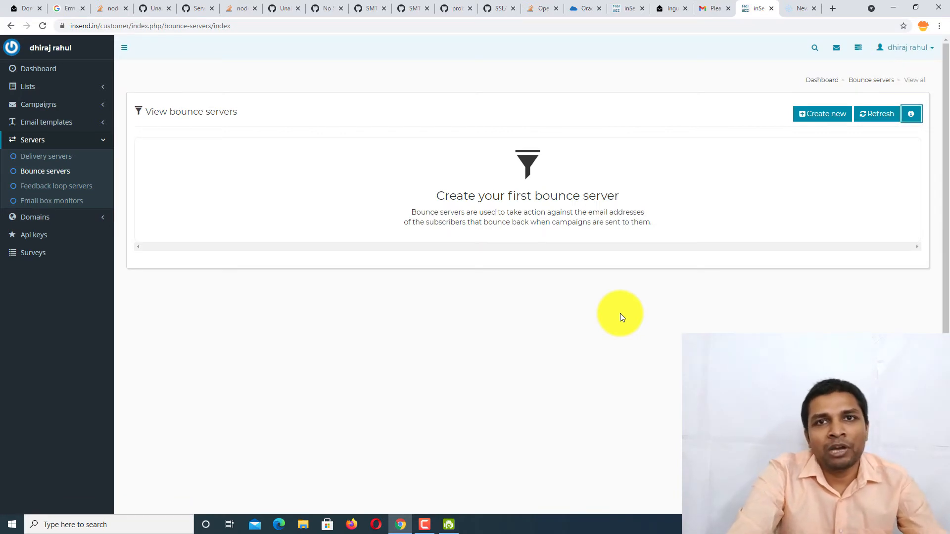
- Start a new bounce server and clear the browser-autofilled username and password fields
click(817, 115)
click(424, 155)
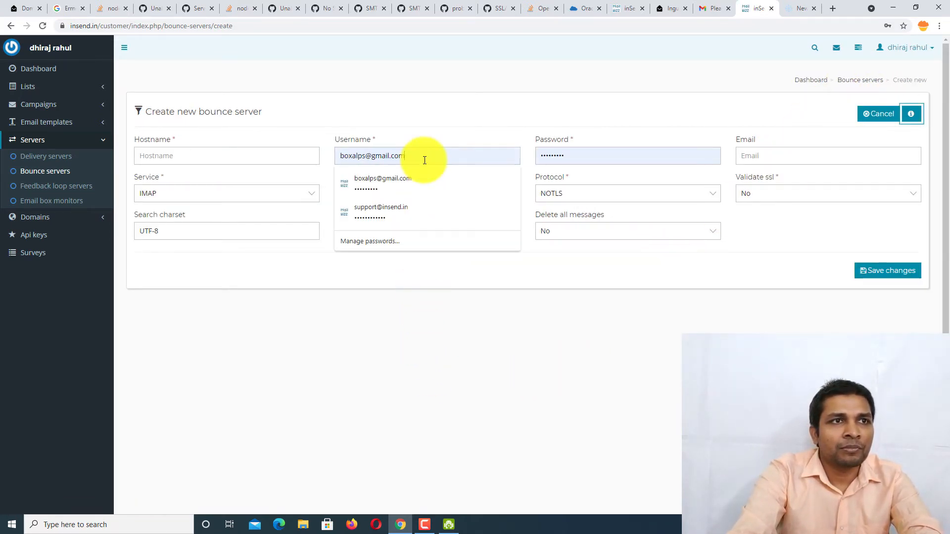
drag(424, 155, 307, 155)
key(BackSpace)
click(579, 156)
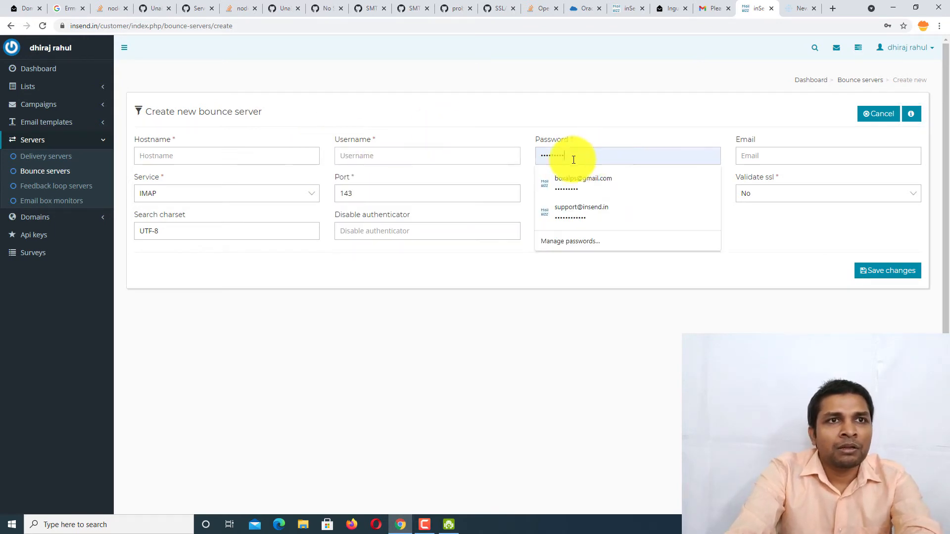
drag(573, 156, 479, 156)
key(BackSpace)
click(731, 66)
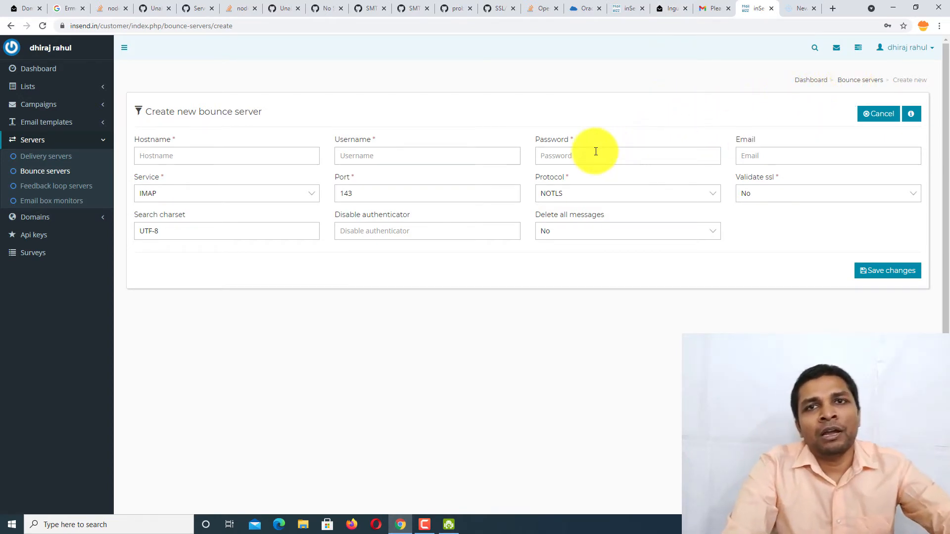
- Fill in the box.inguide.in hostname and attempt a save, which returns a form error
click(472, 156)
click(294, 160)
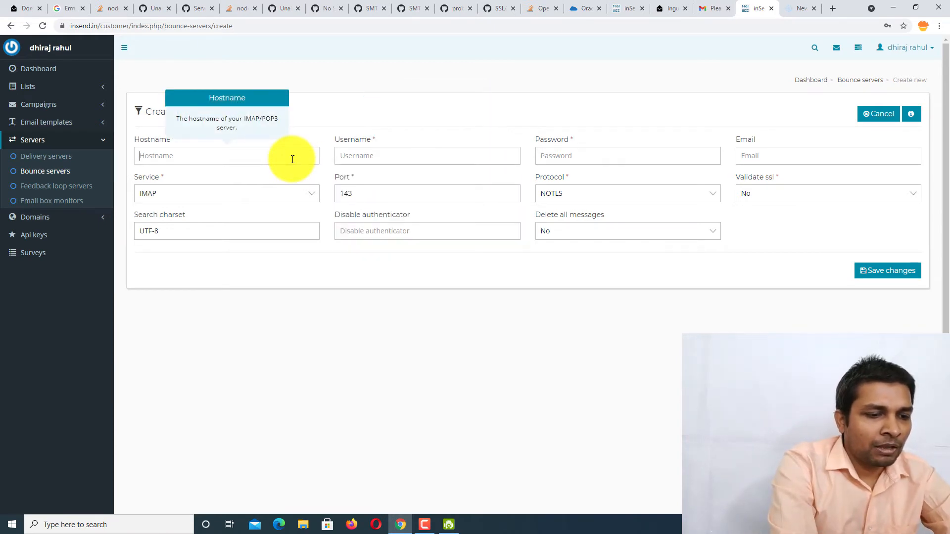
text(box.inguide.in)
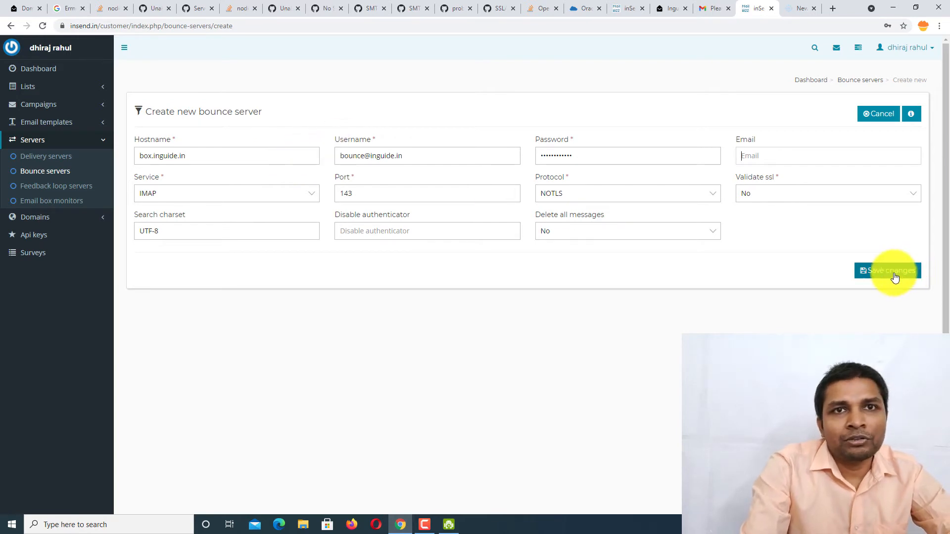
click(890, 281)
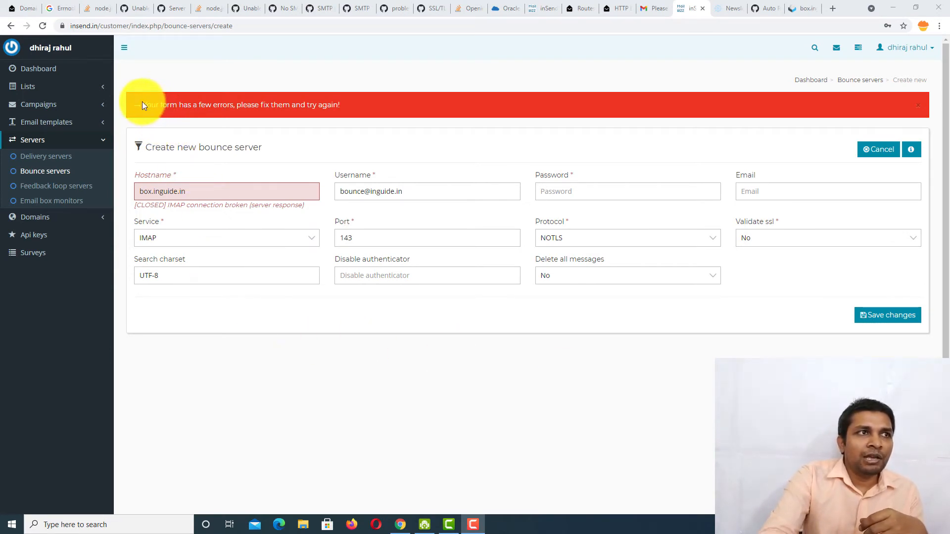
drag(142, 105, 400, 102)
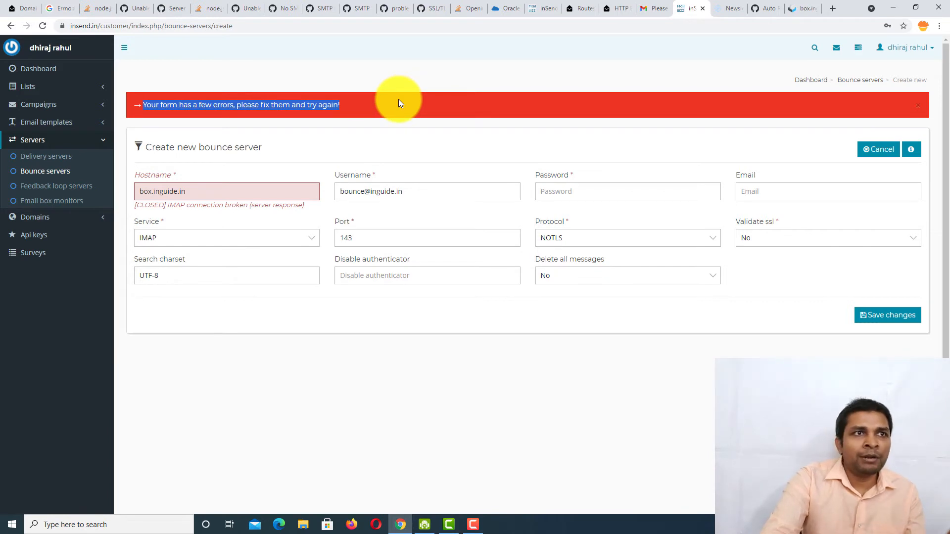
click(398, 103)
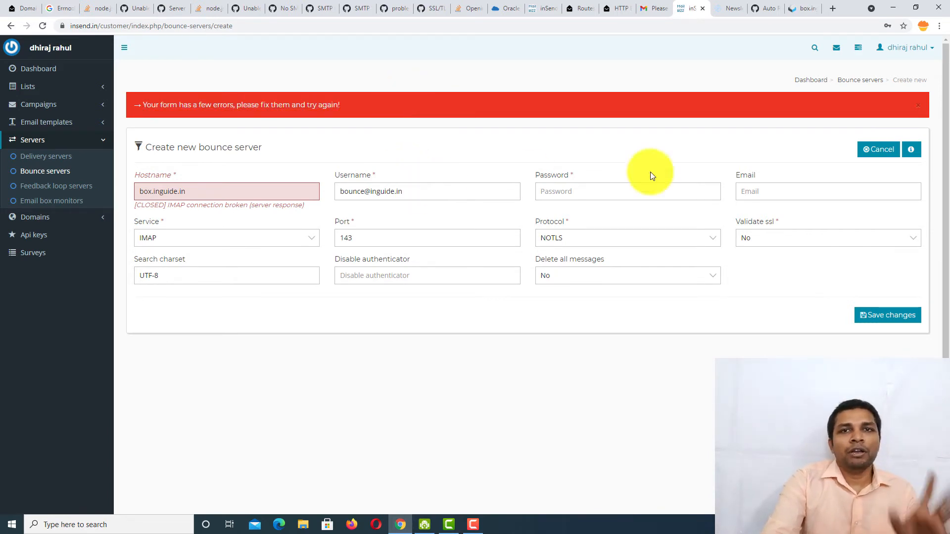
- Enter the mailbox password, choose the connection protocol, and save the bounce server
click(646, 190)
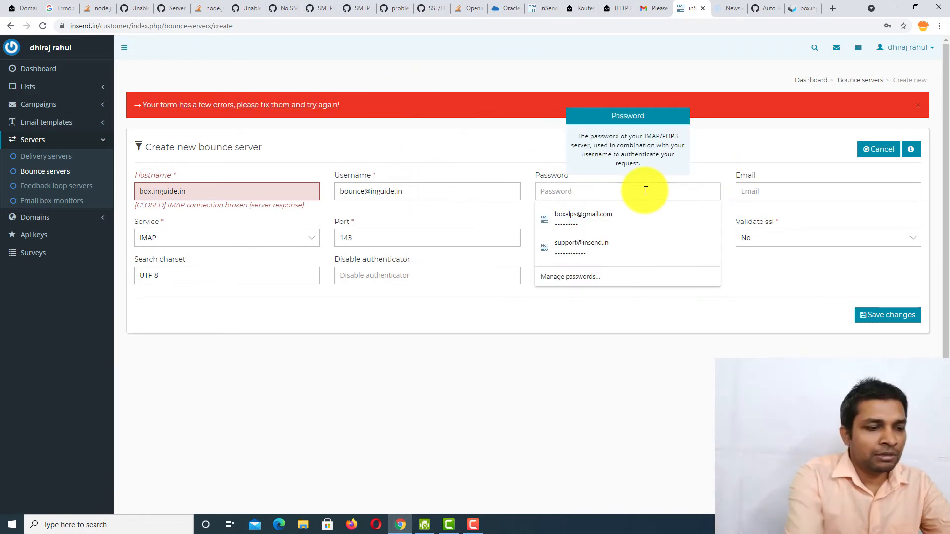
text(••••••••••)
click(589, 238)
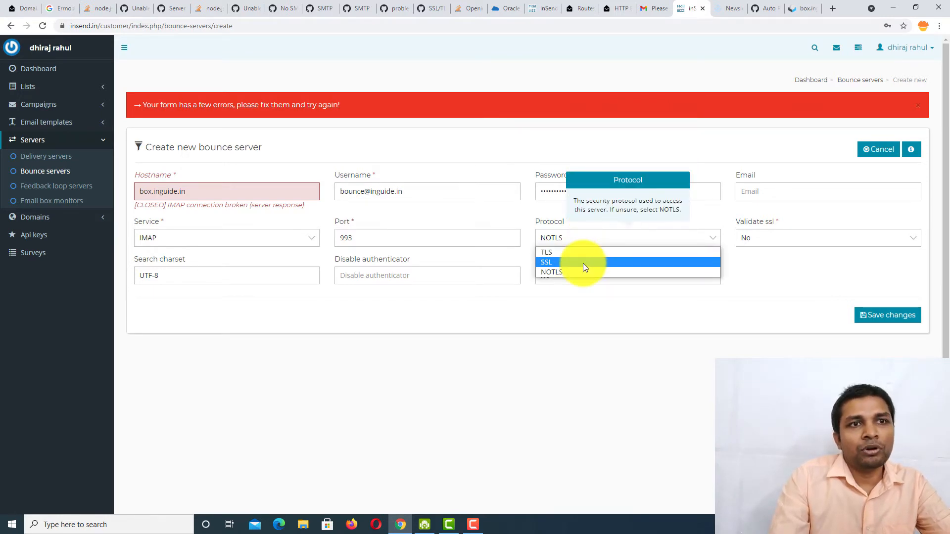
click(586, 253)
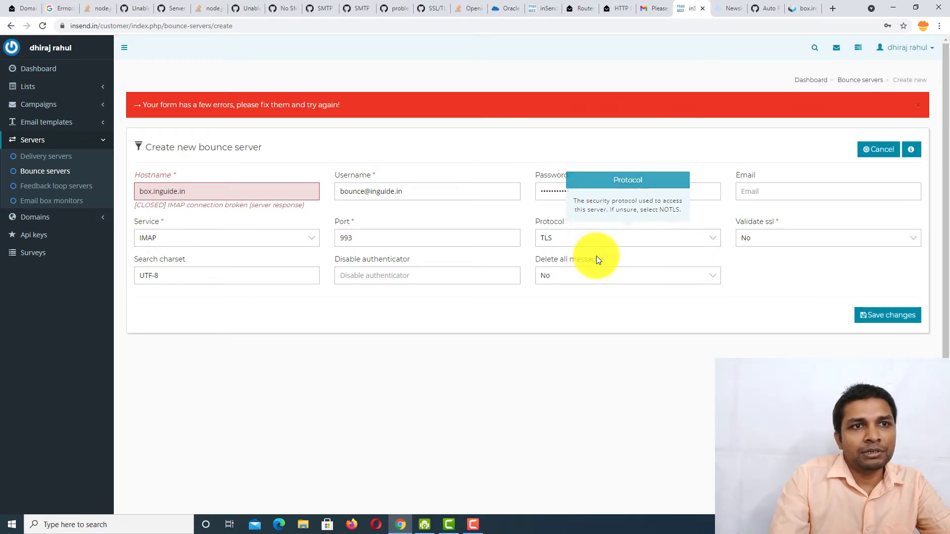
click(902, 320)
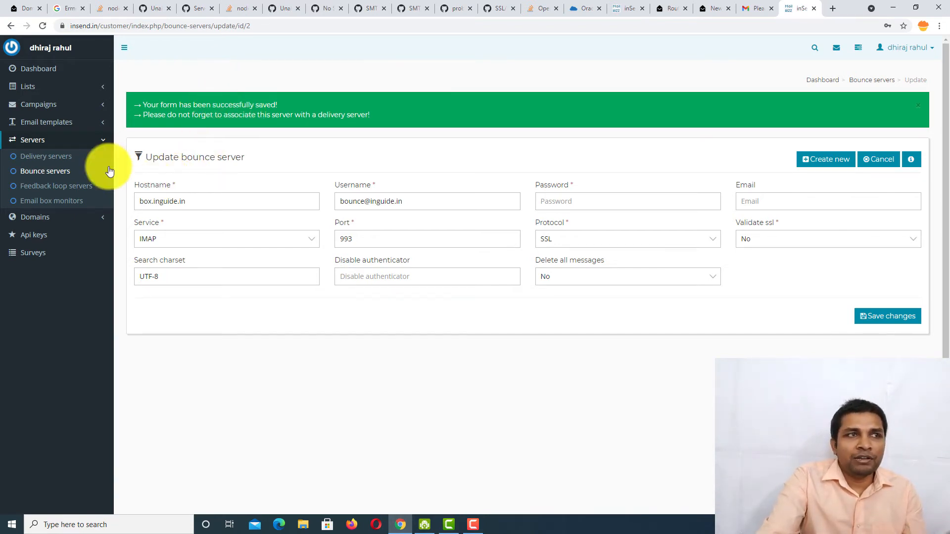
click(73, 158)
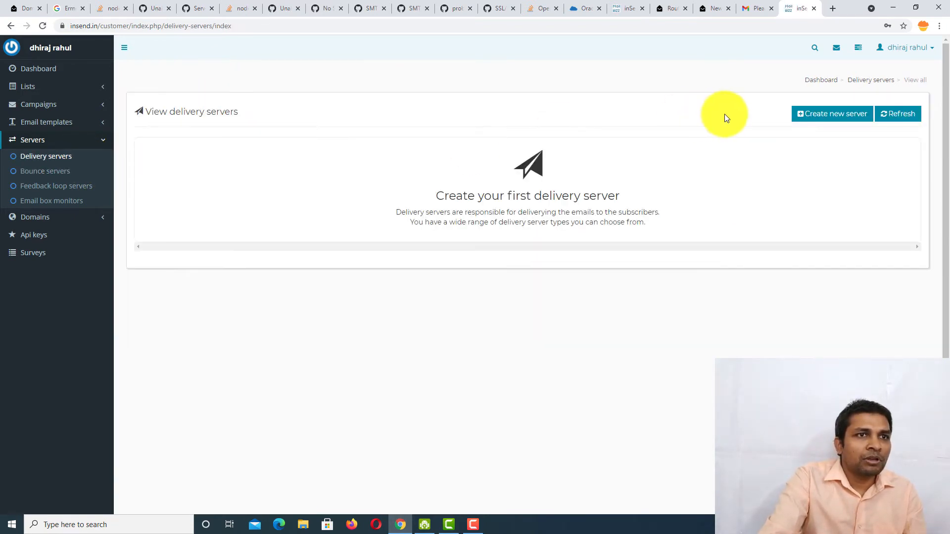
- Start a Postal Web Api delivery server using the HTTPS hostname scheme
click(823, 115)
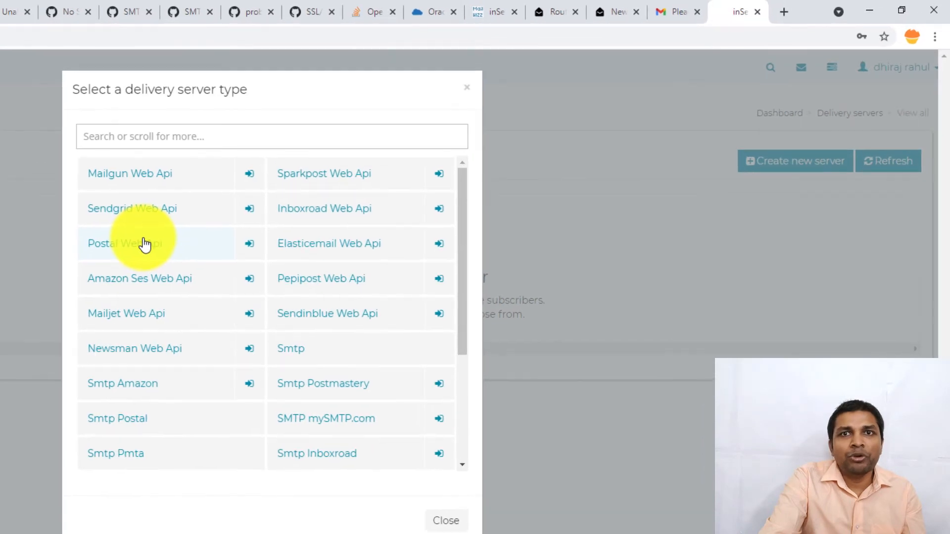
click(381, 172)
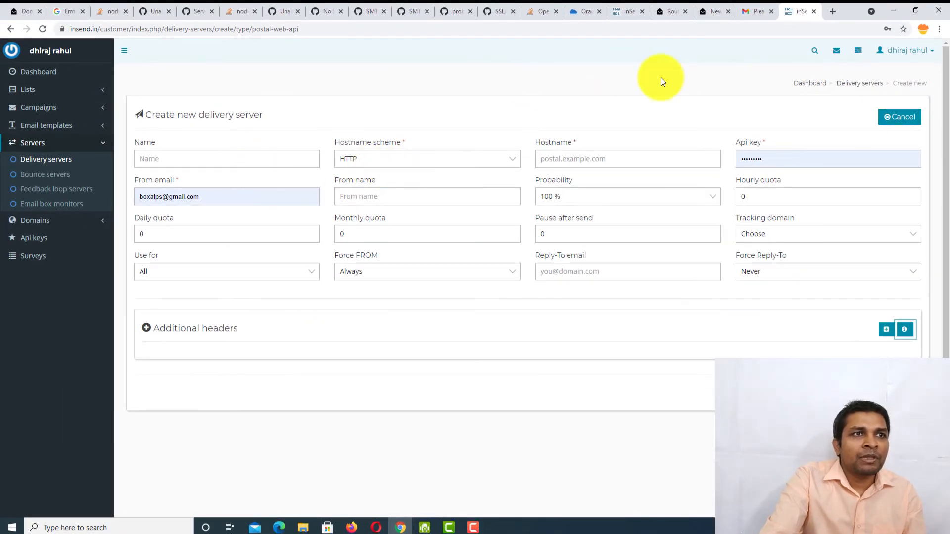
click(405, 158)
click(403, 183)
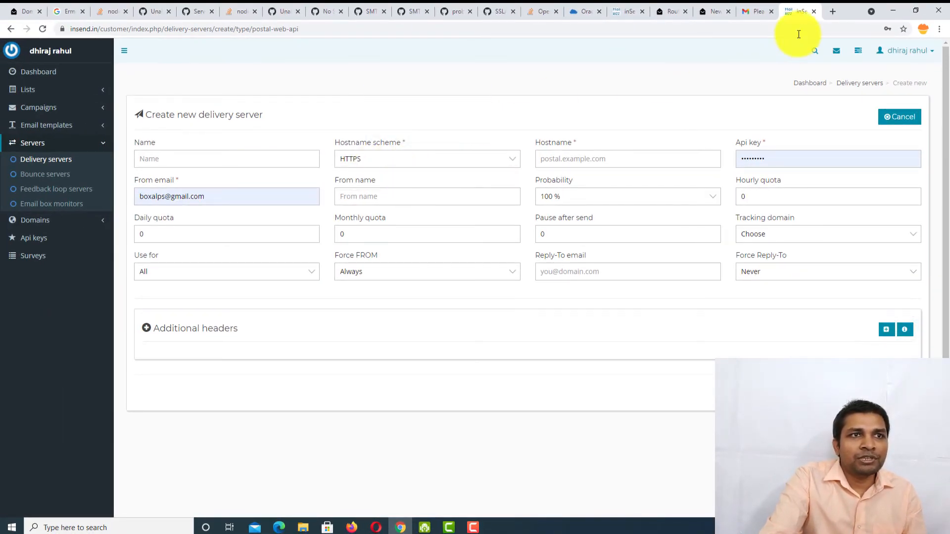
click(728, 10)
click(667, 7)
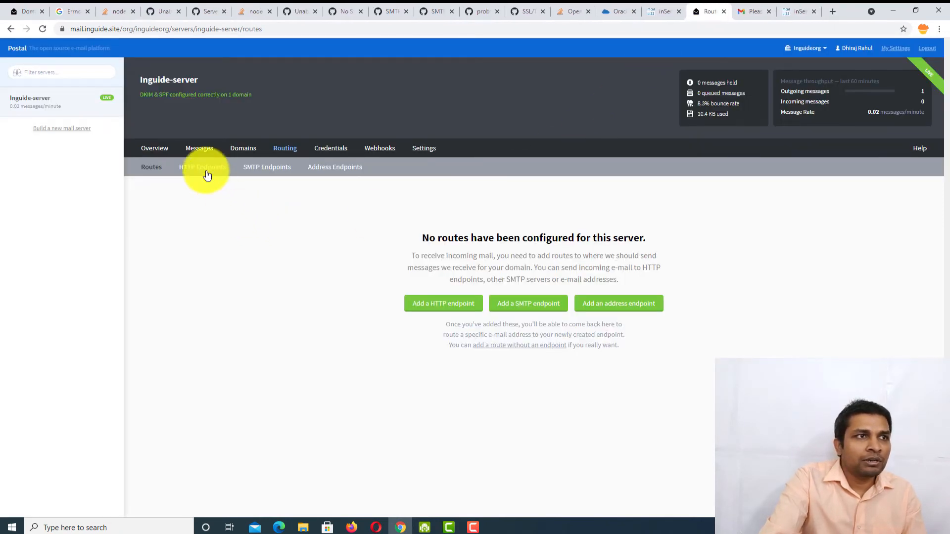
- Add an API-type credential named imguidepostal on Inguide-server's Credentials page
click(333, 147)
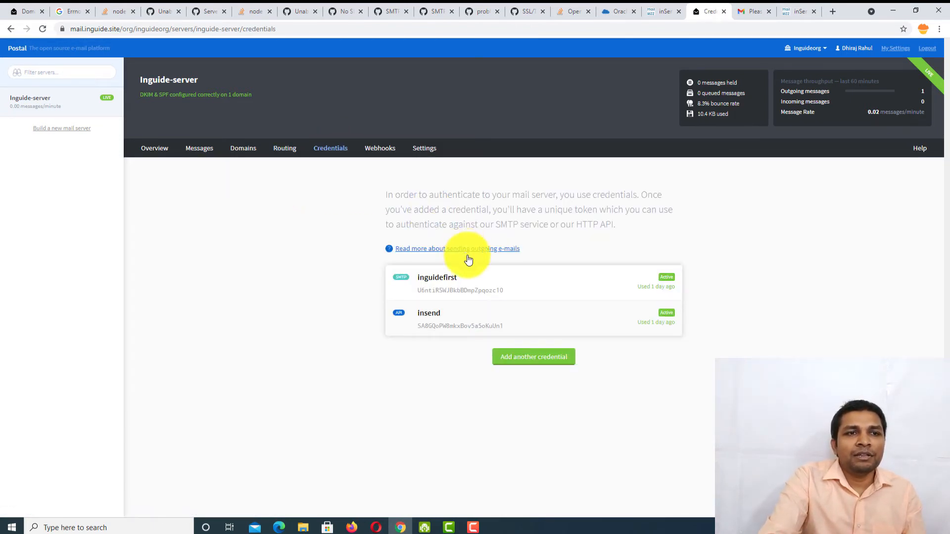
click(559, 364)
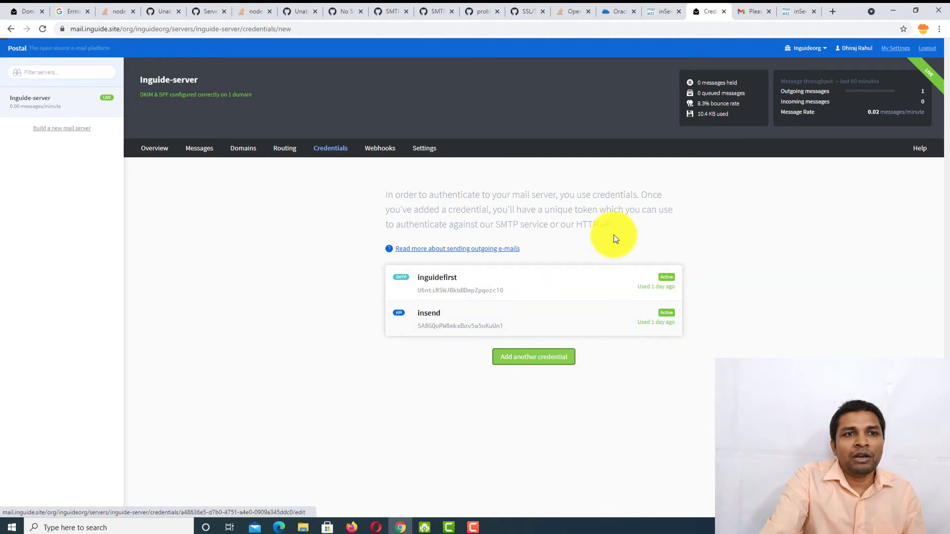
click(529, 197)
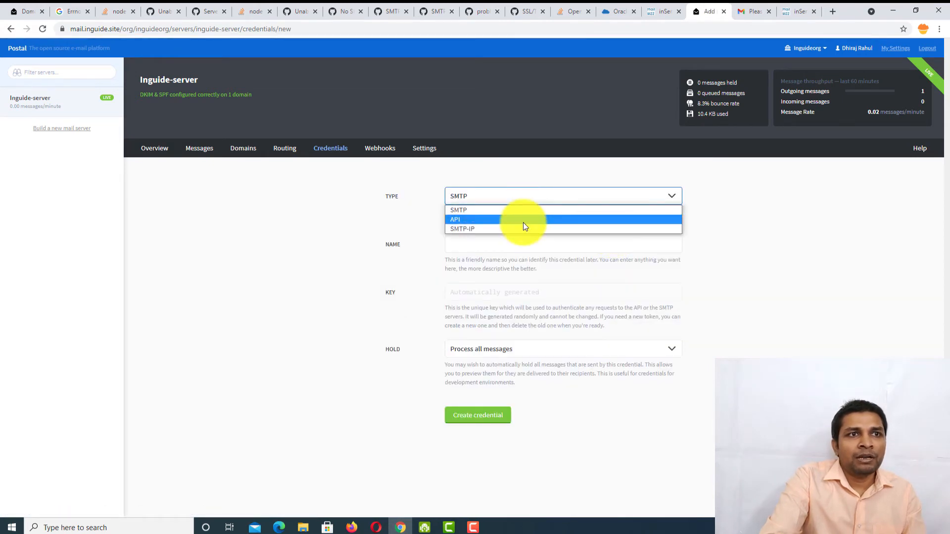
click(524, 222)
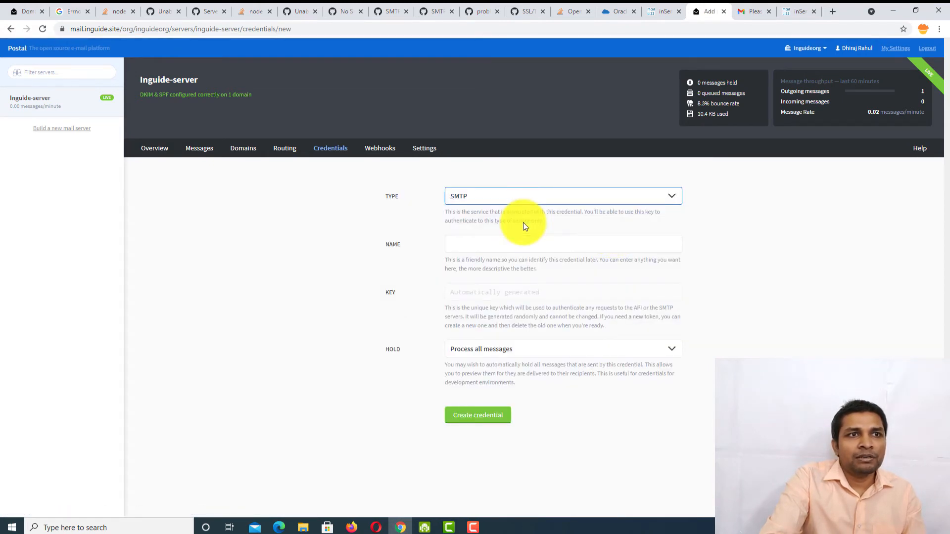
click(497, 244)
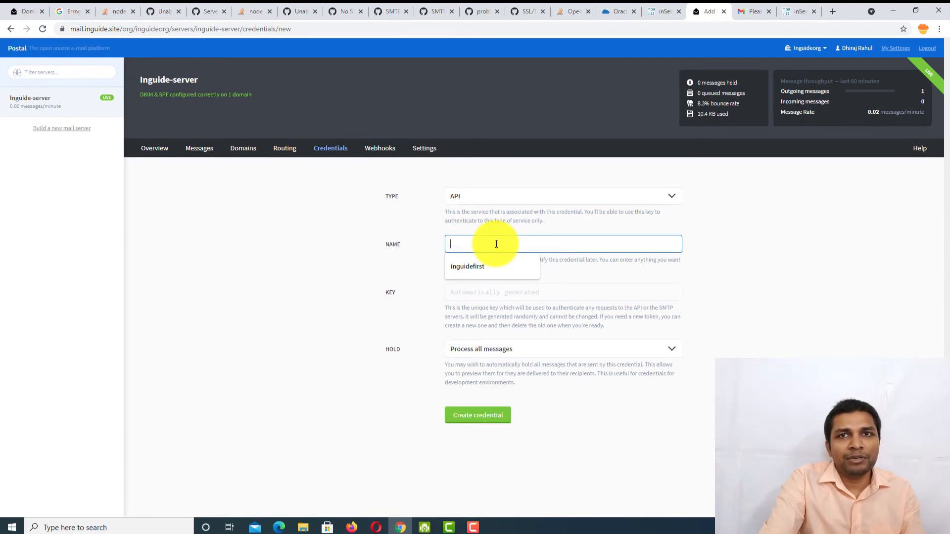
text(imguidepostal)
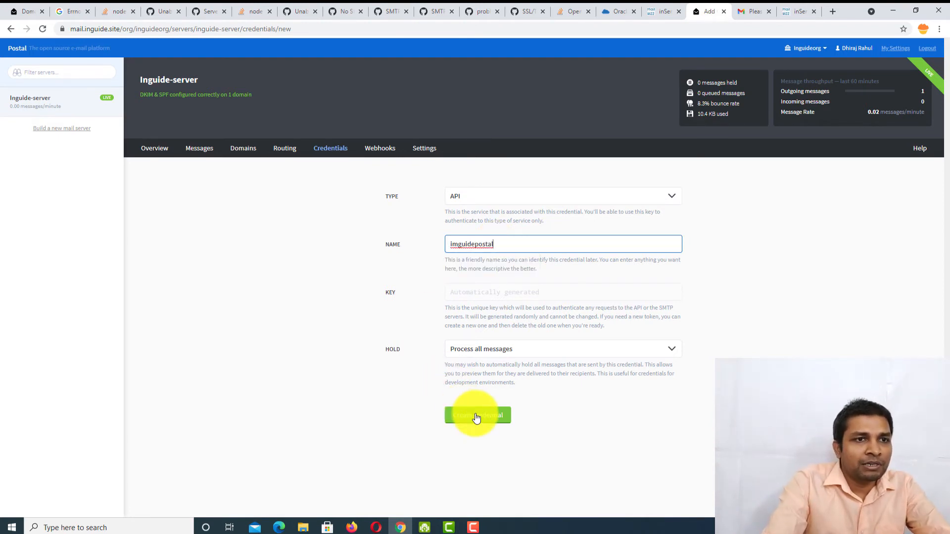
click(477, 418)
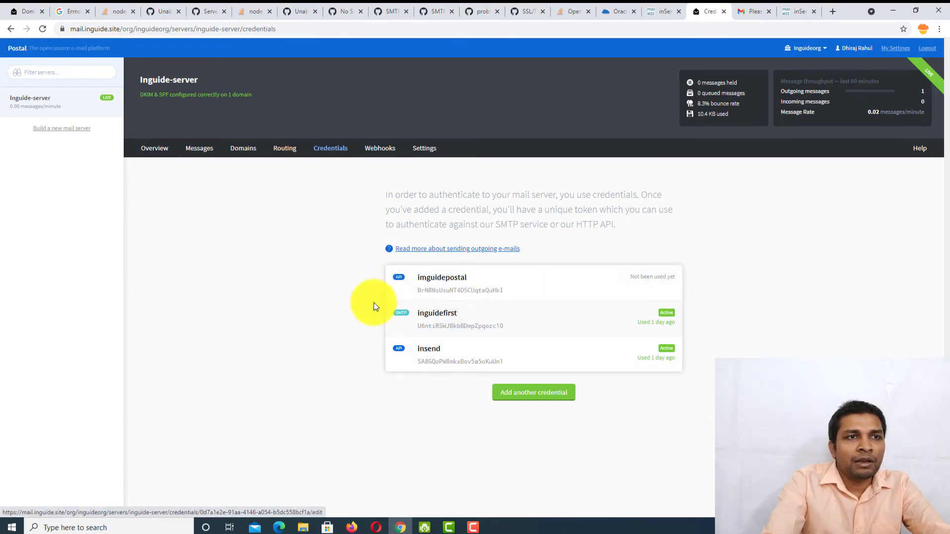
- Open the imguidepostal credential and copy its generated key
click(457, 280)
click(465, 292)
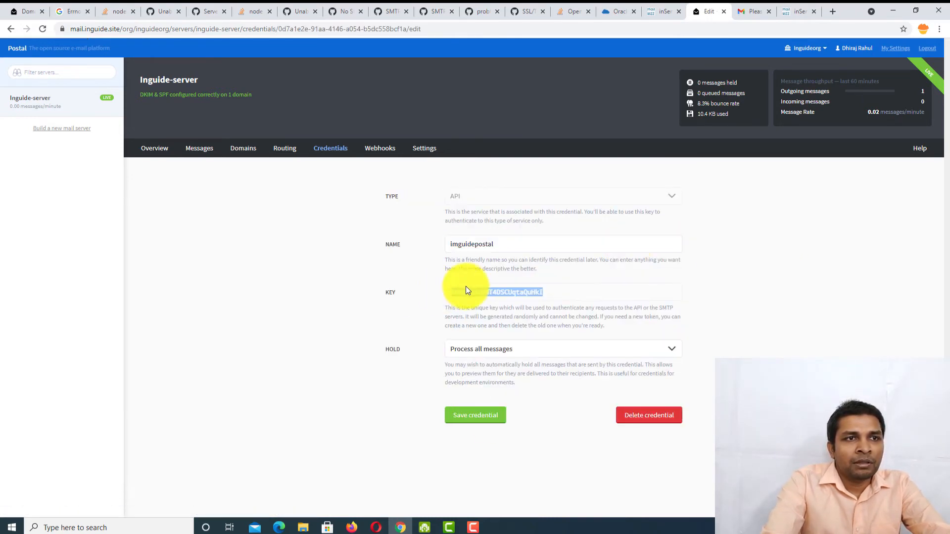
right_click(475, 291)
click(450, 293)
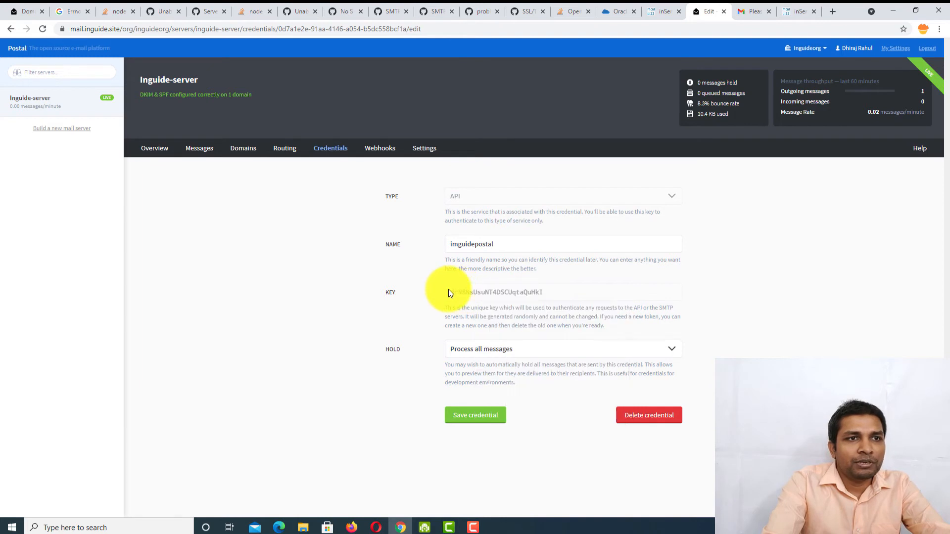
right_click(530, 294)
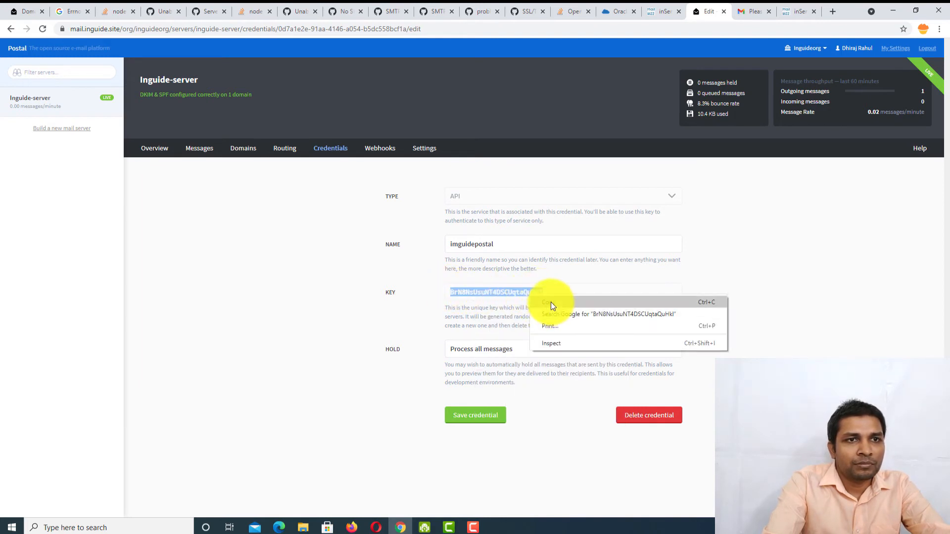
click(551, 302)
click(785, 5)
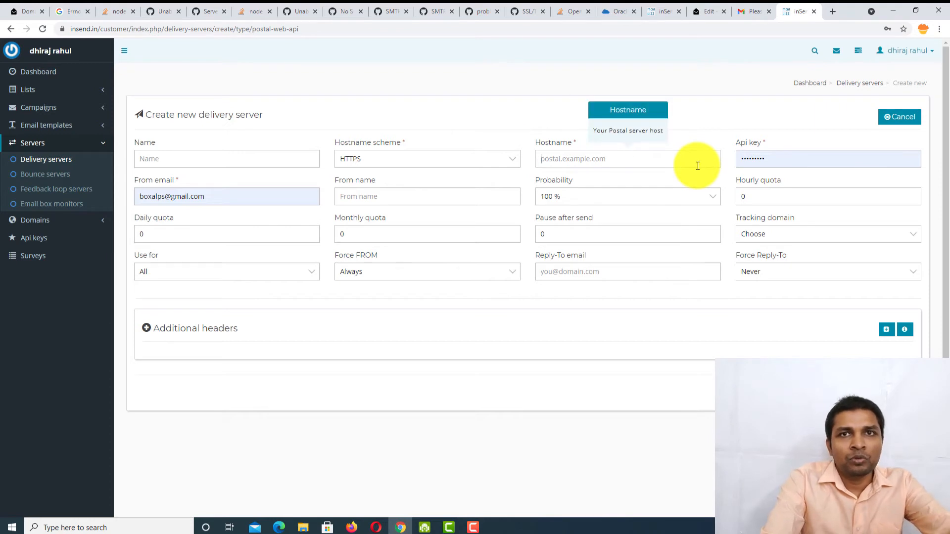
- Finish hostname mail.inguide.site, paste the Postal API key and sender address, and save the server
text(e.site)
key(Tab)
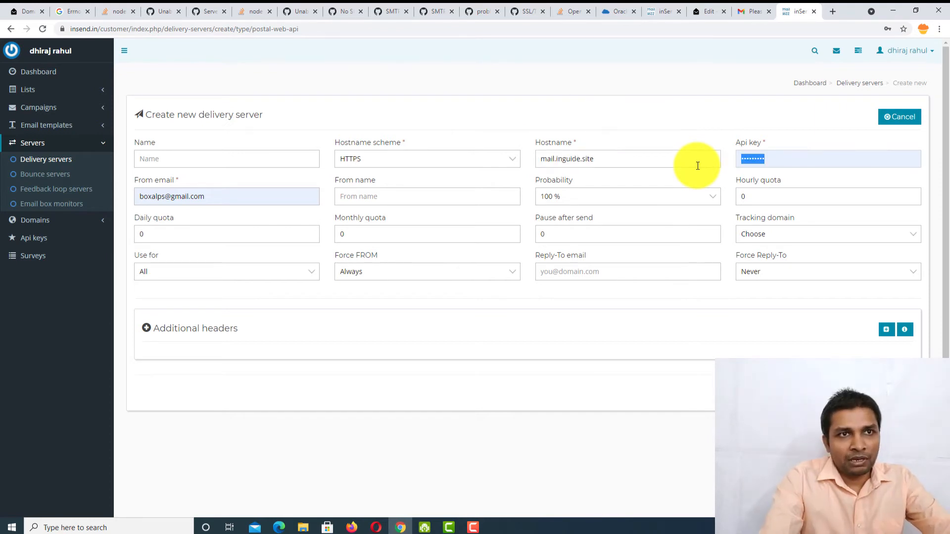
key(ctrl+v)
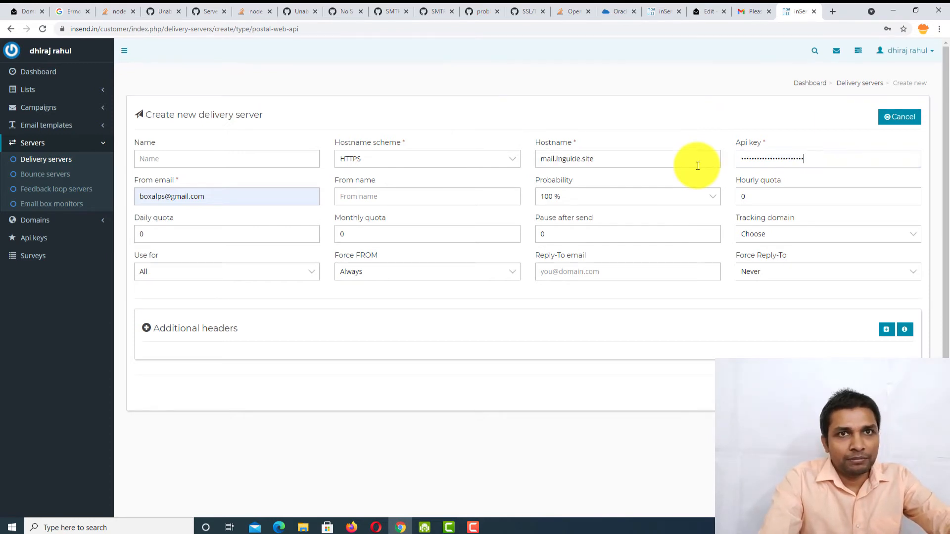
key(Tab)
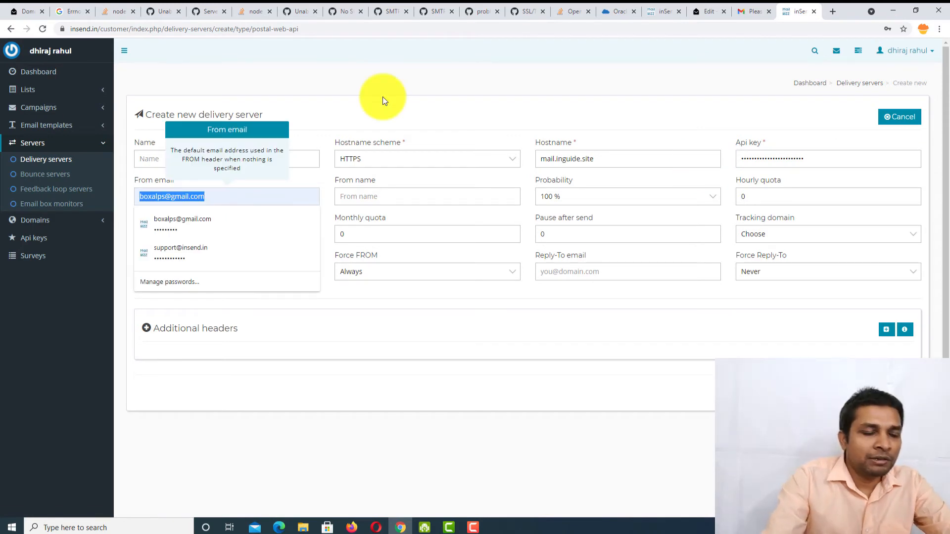
key(ctrl+v)
key(Return)
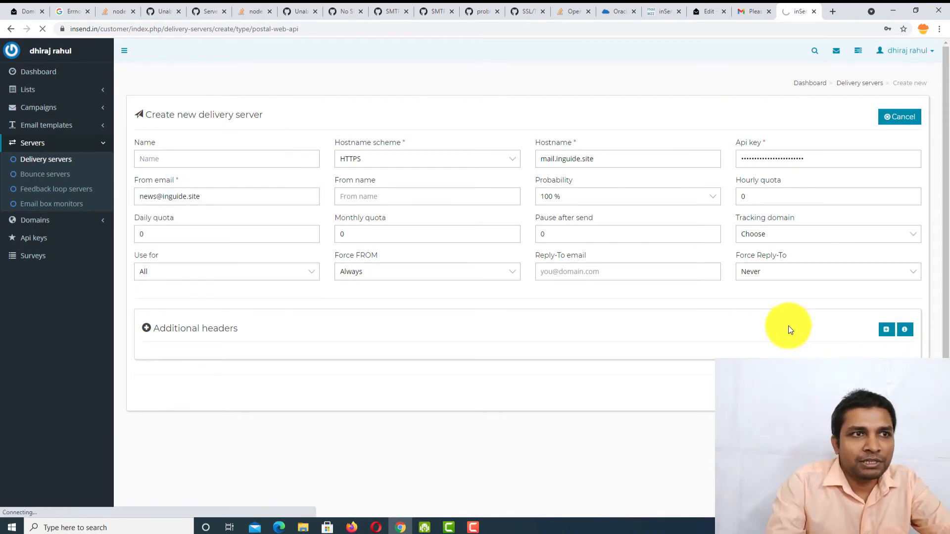
- Request the server validation email using the saved validation address suggestion
click(535, 188)
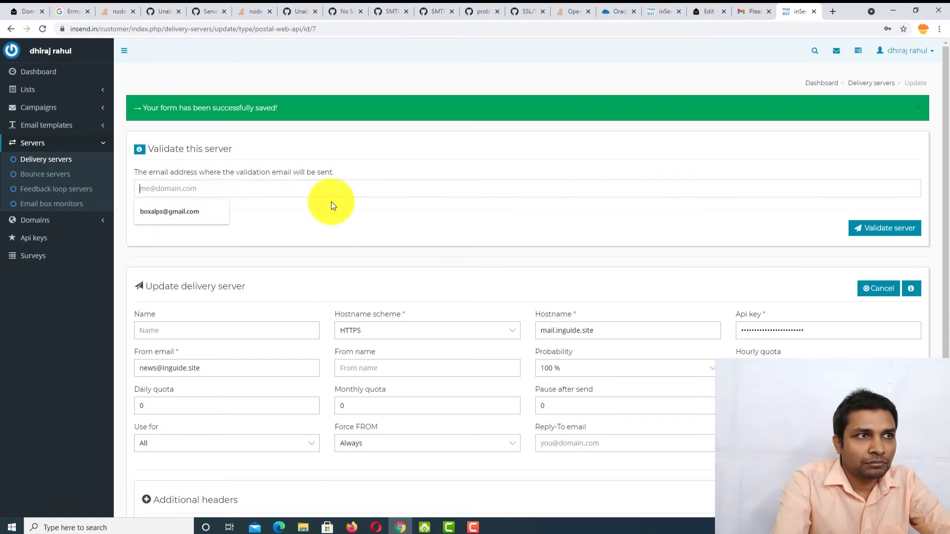
key(Down)
key(Return)
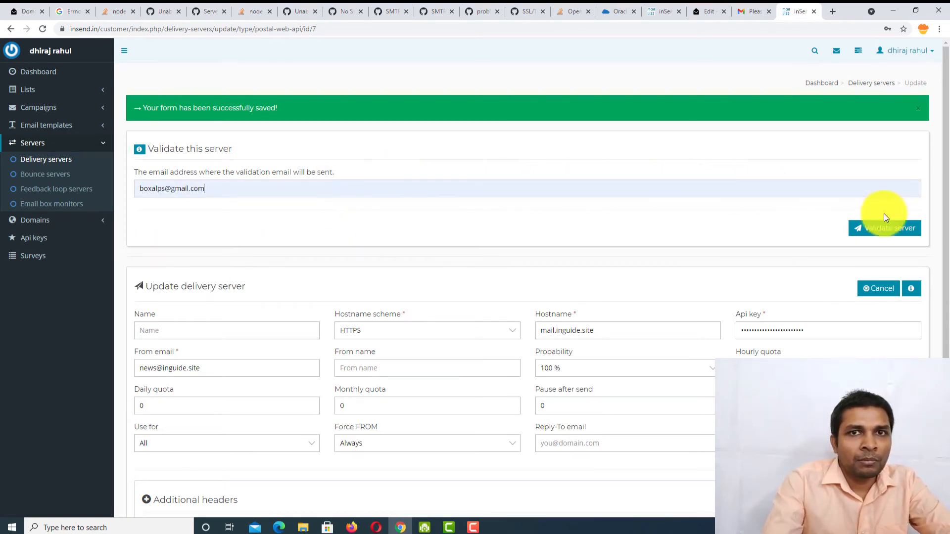
click(893, 236)
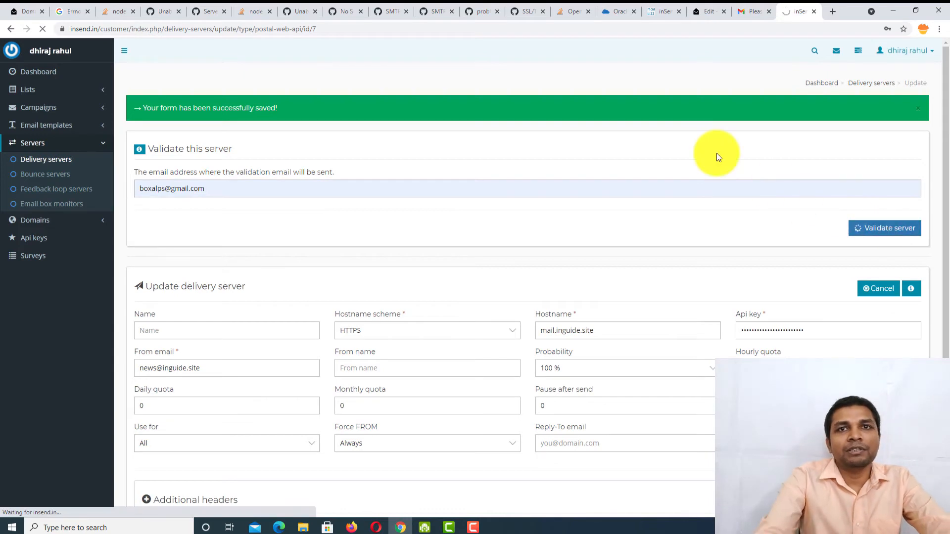
click(749, 7)
- Open the 'Please validate this server.' email in Gmail and follow its confirmation link
click(140, 81)
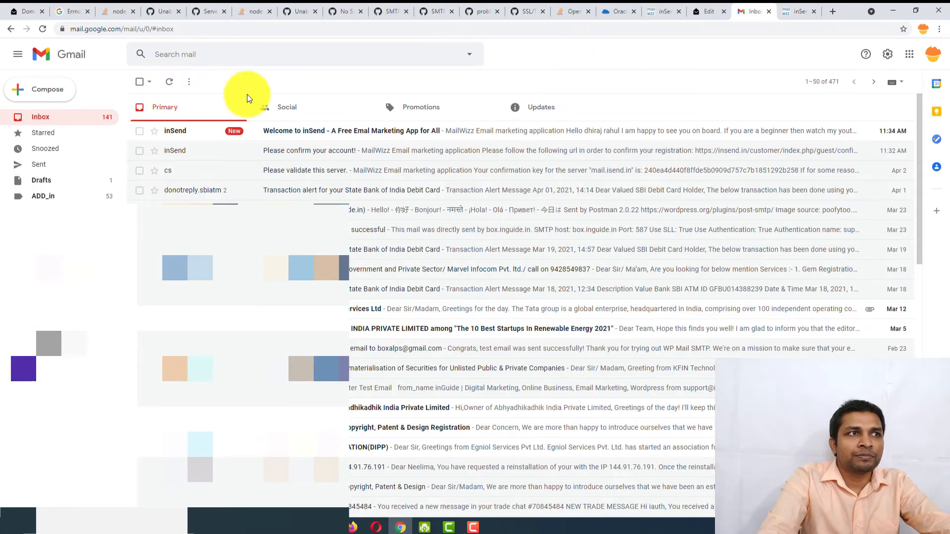
click(319, 131)
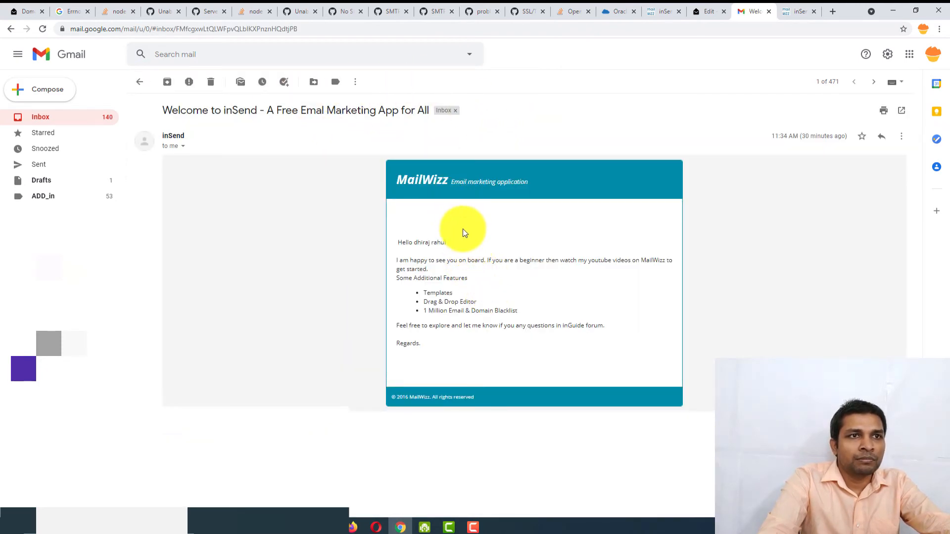
click(141, 84)
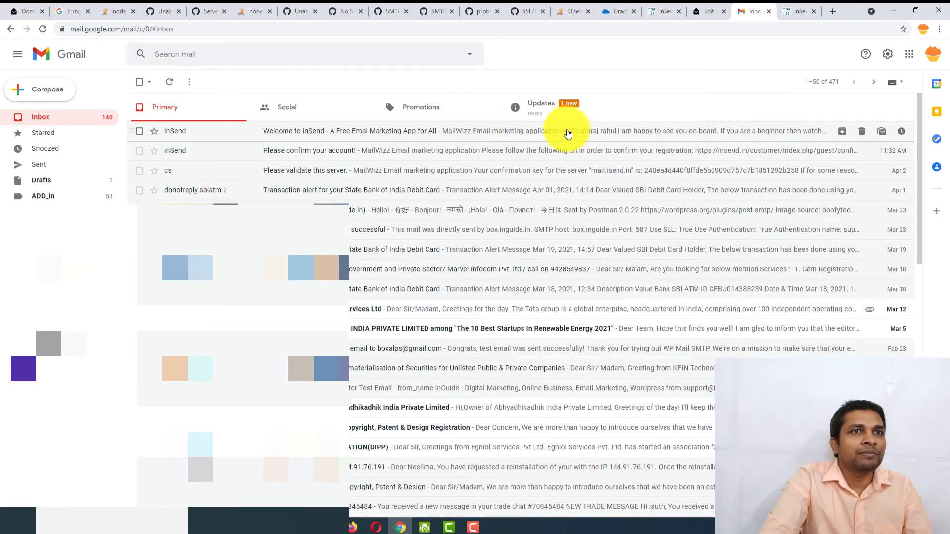
click(386, 134)
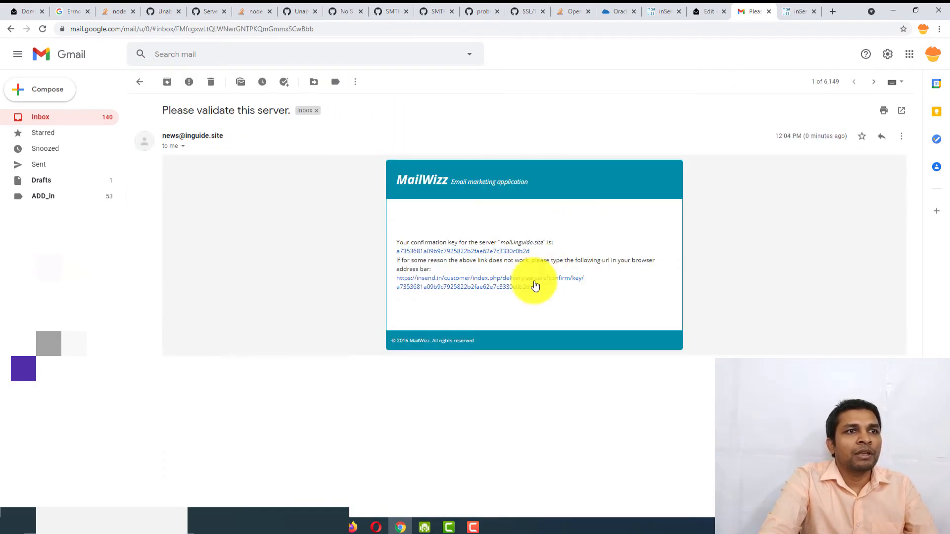
click(494, 286)
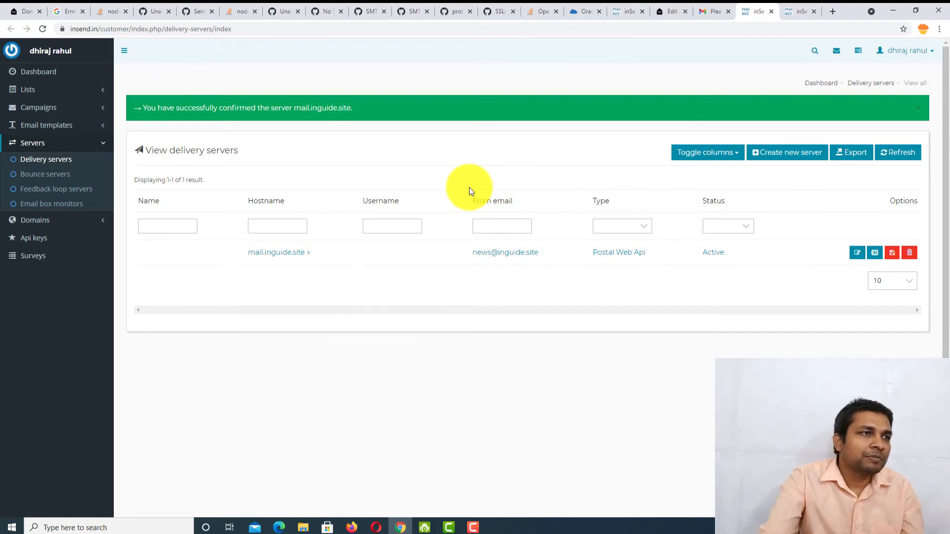
- Create regular campaign 'My firsty campaign' targeting test list and save its details
click(62, 109)
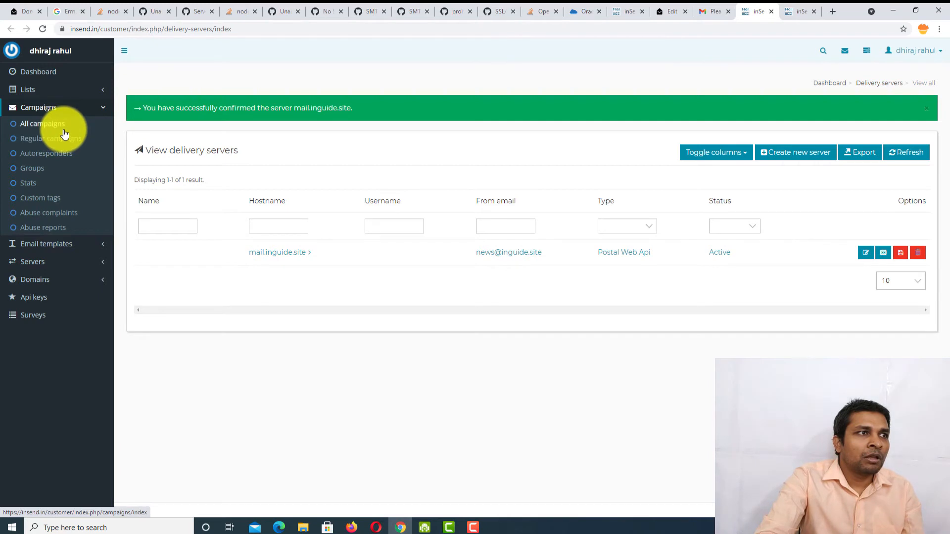
click(66, 138)
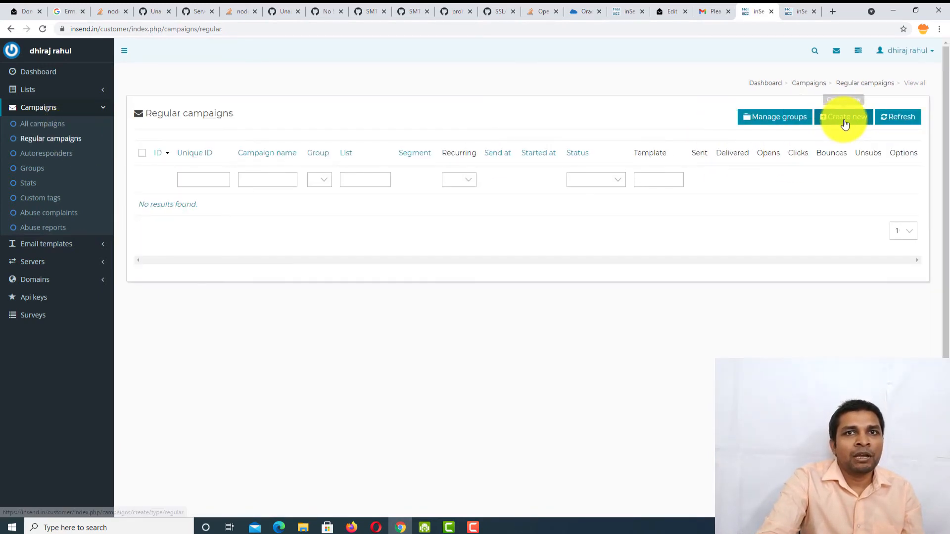
click(841, 118)
click(350, 155)
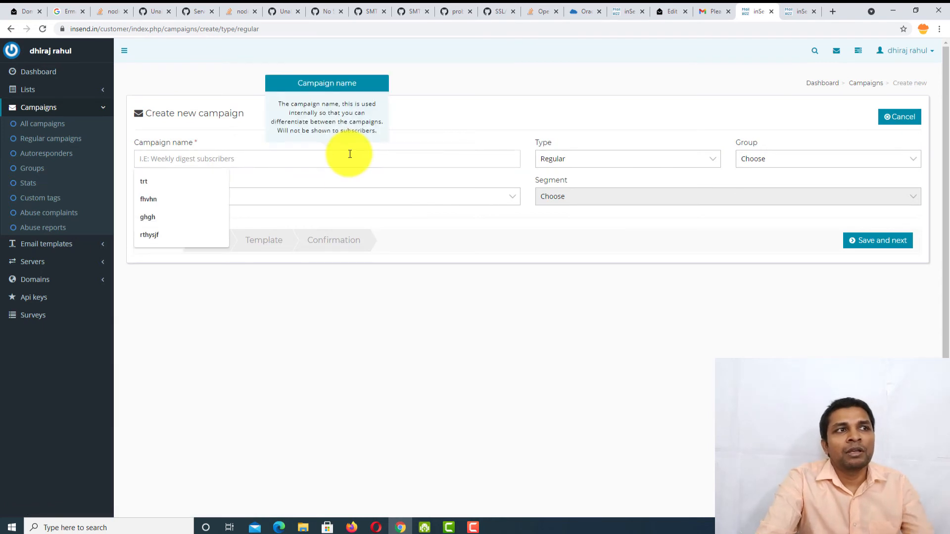
text(My firsty campaign)
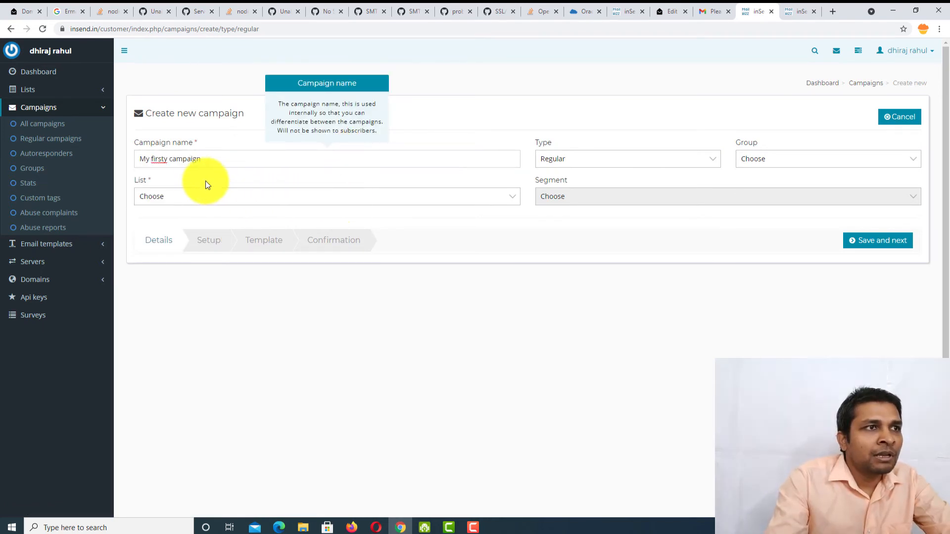
click(165, 198)
click(190, 221)
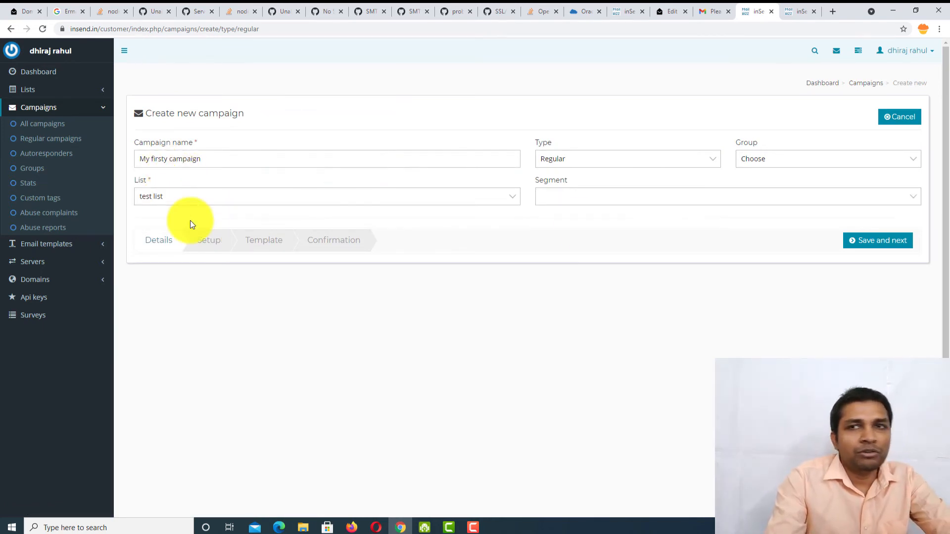
click(866, 245)
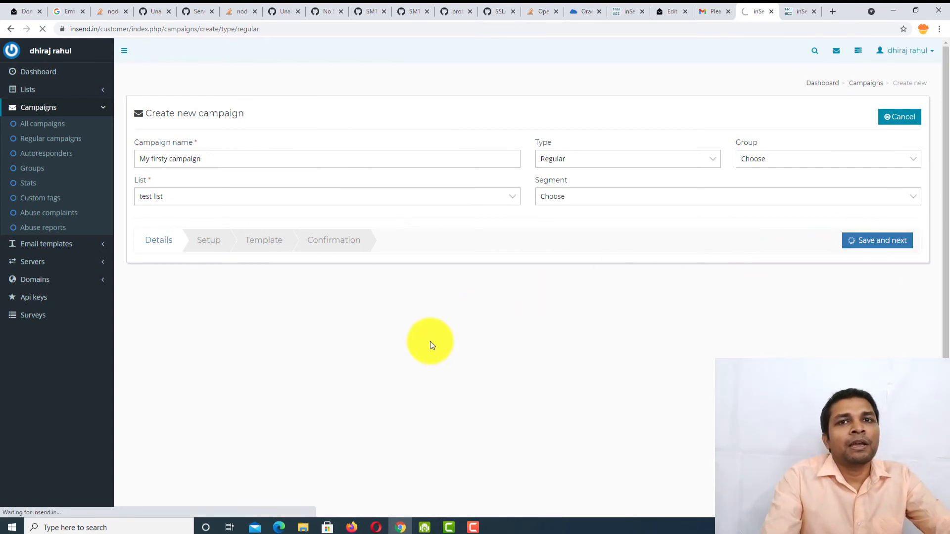
- Enter subject 'This is tets newsletter', review the setup options, and save to continue
scroll(218, 221, down, 1)
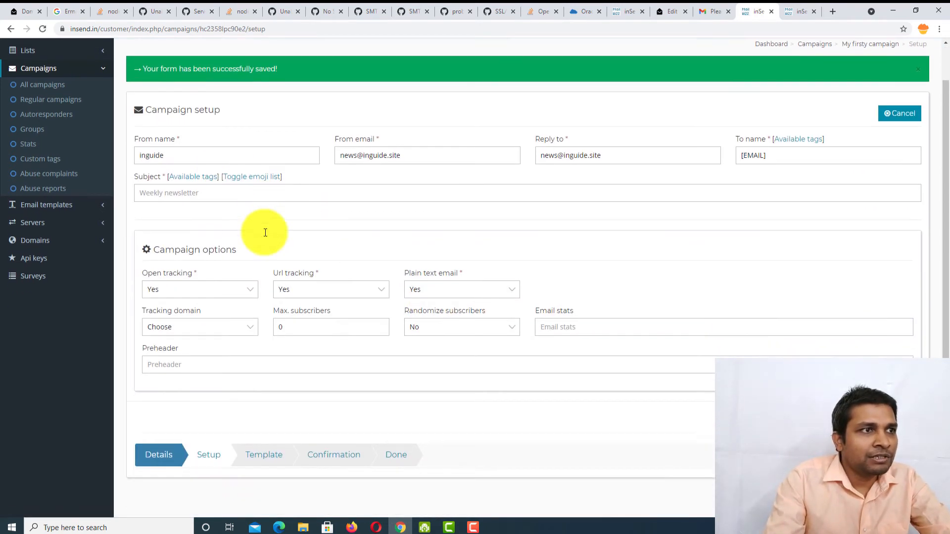
click(210, 235)
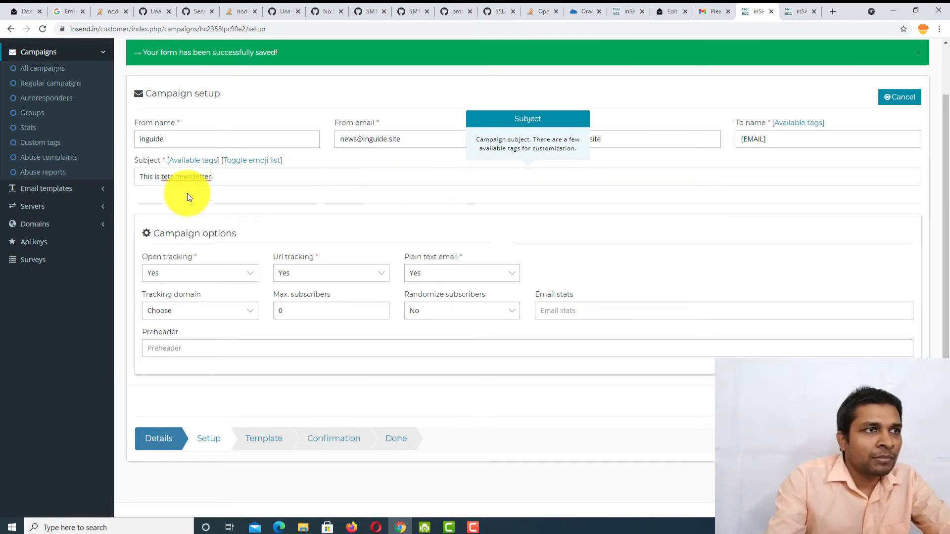
click(194, 178)
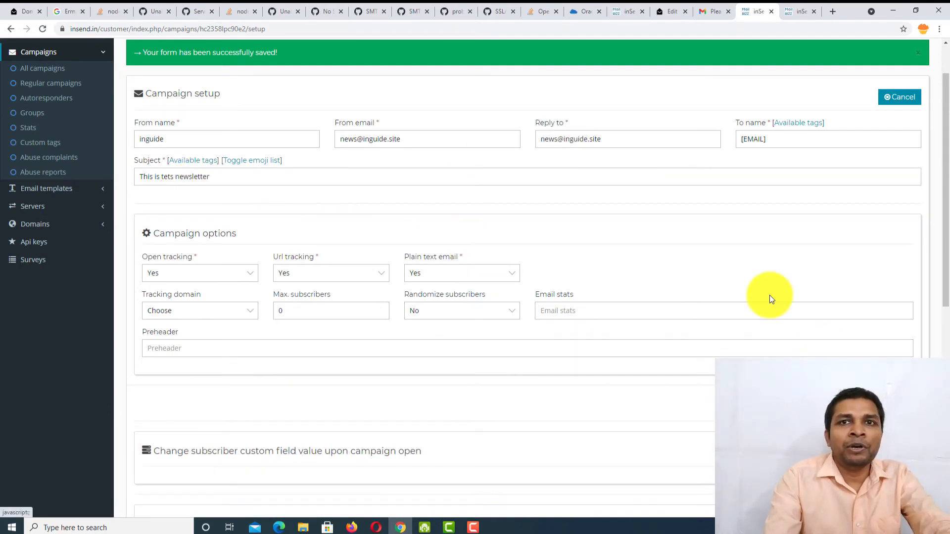
scroll(770, 294, down, 8)
scroll(168, 333, down, 1)
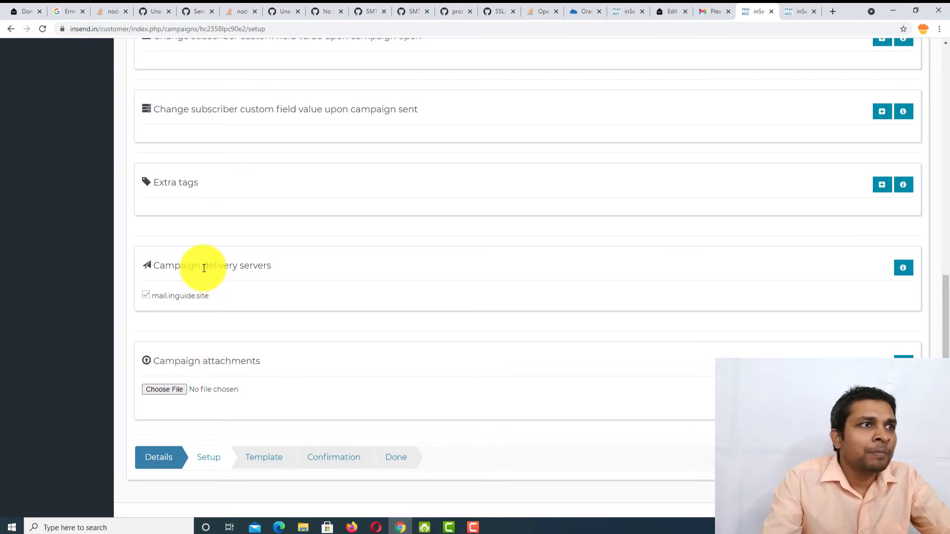
scroll(192, 269, up, 2)
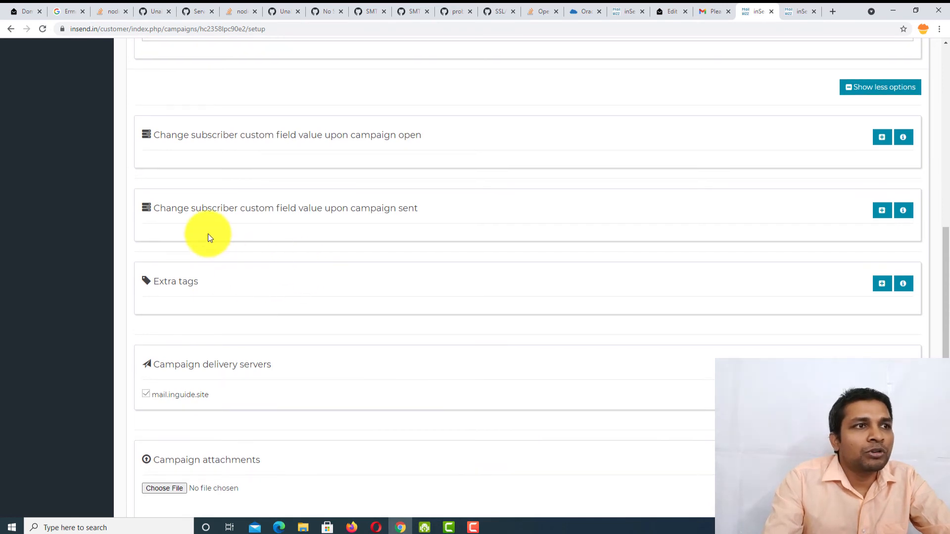
scroll(208, 234, up, 1)
scroll(208, 234, up, 1)
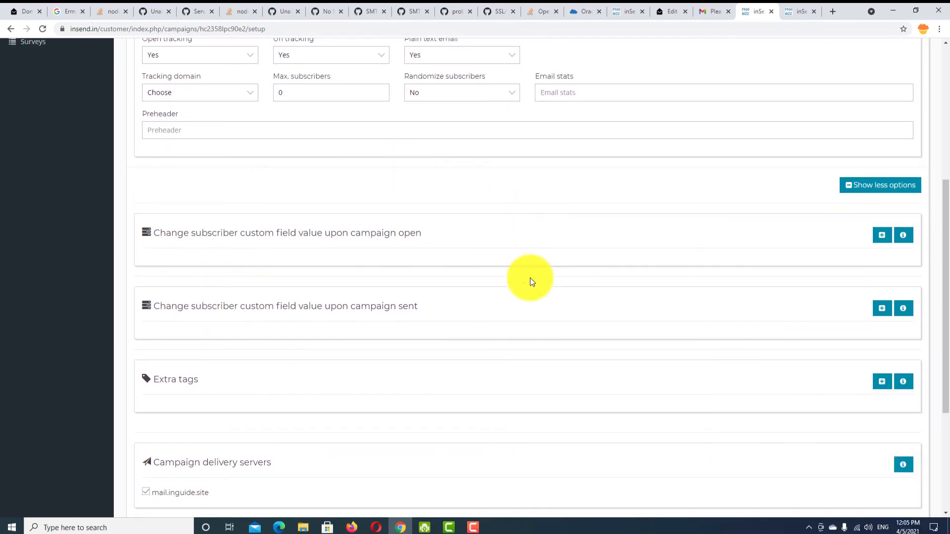
scroll(790, 312, down, 4)
click(885, 457)
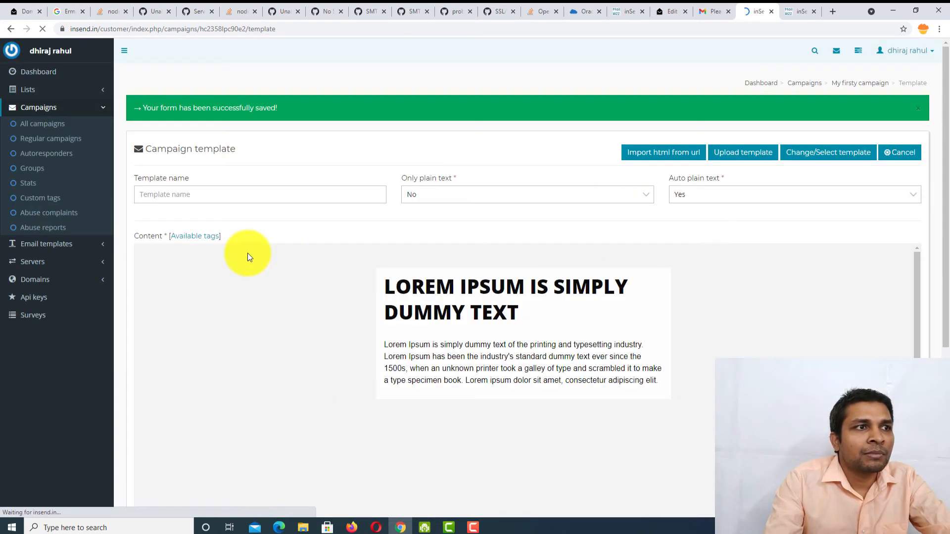
- Drag the mountain image, three-feature and Create Something Awesome blocks onto the email canvas
scroll(495, 218, down, 3)
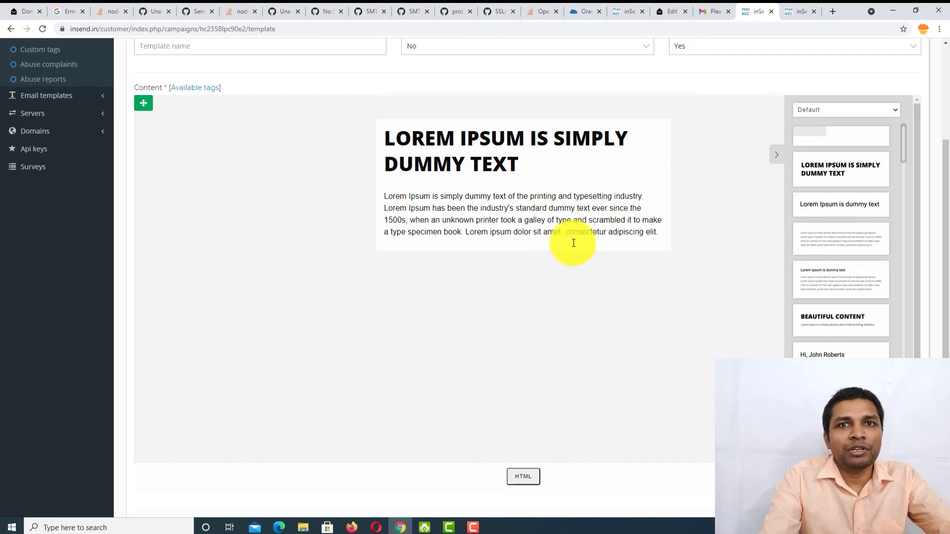
scroll(821, 277, down, 3)
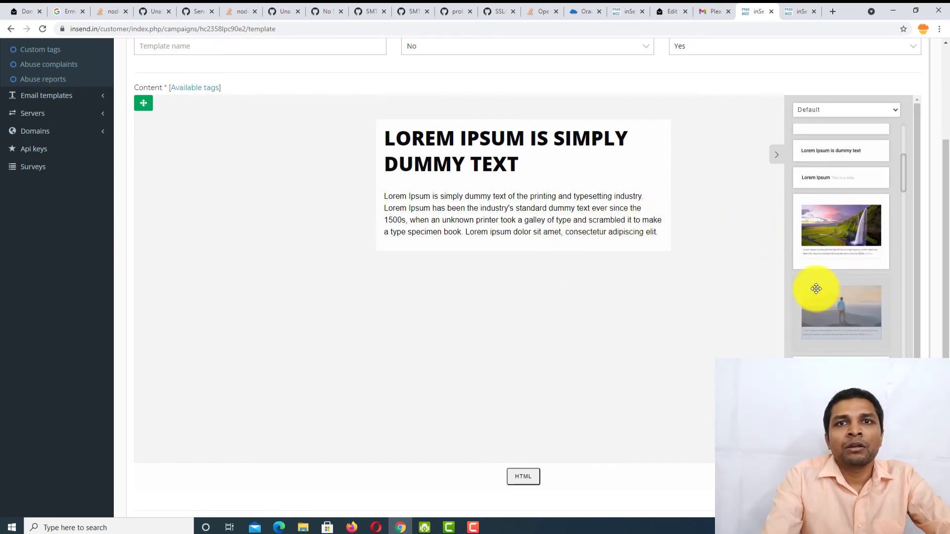
drag(832, 309, 478, 129)
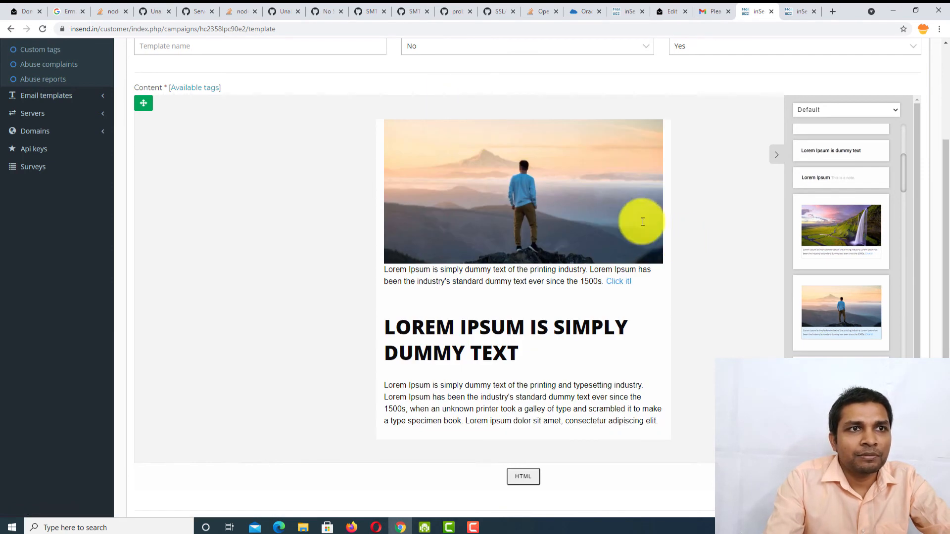
scroll(808, 326, down, 5)
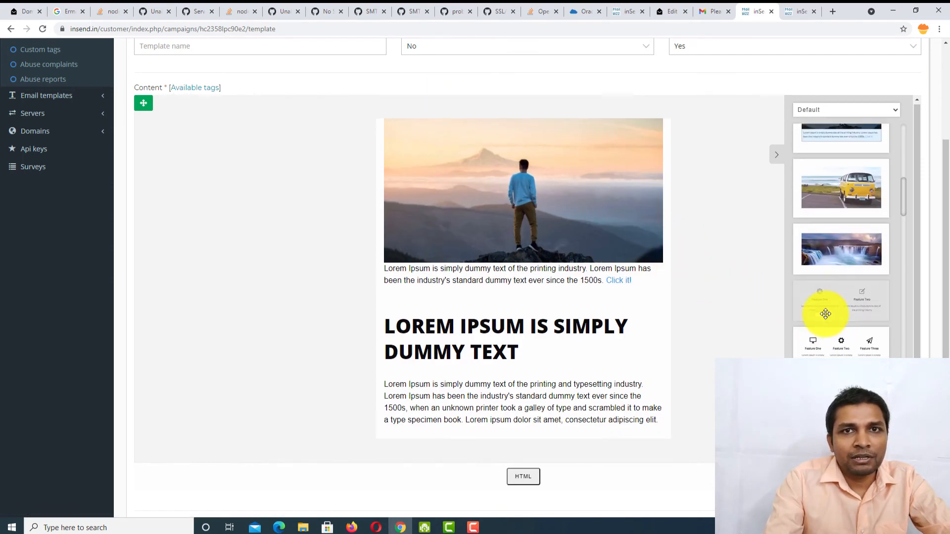
drag(827, 221, 501, 307)
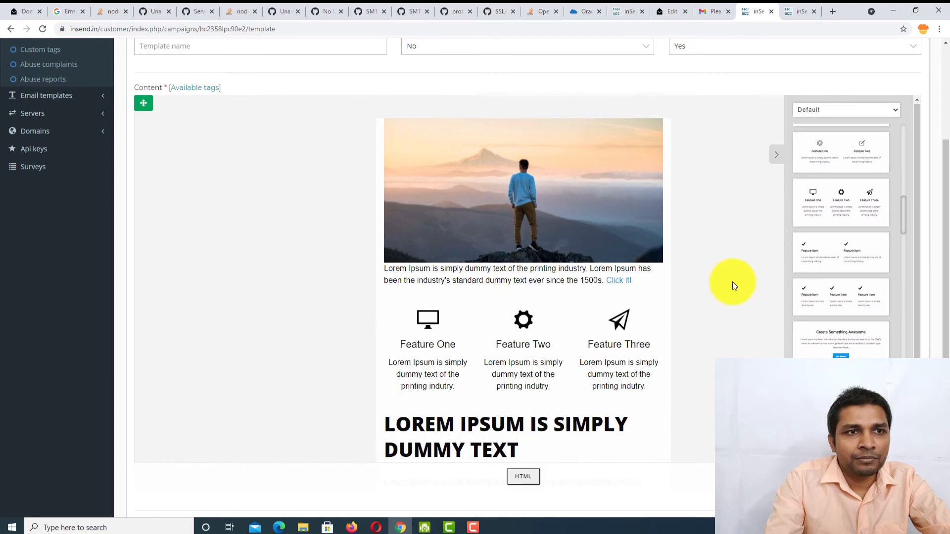
scroll(733, 281, down, 2)
drag(837, 353, 521, 335)
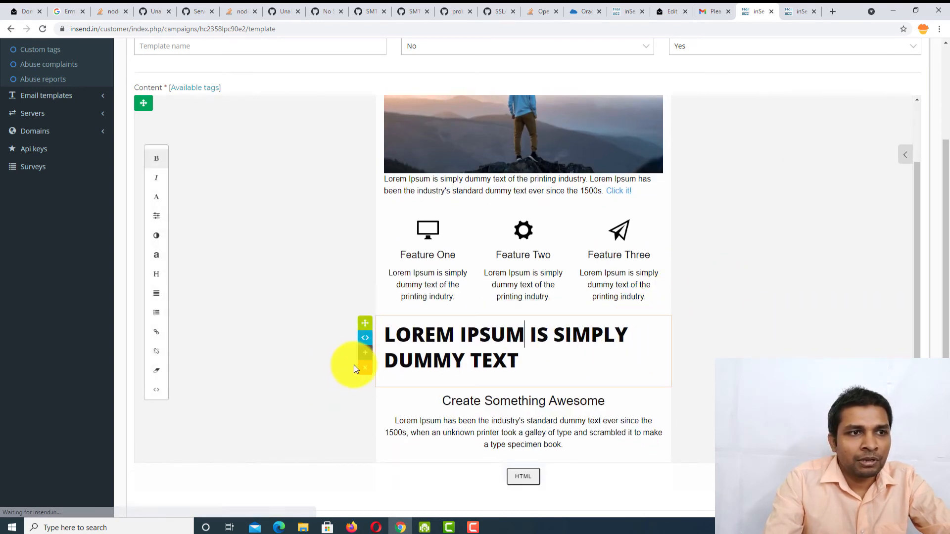
- Delete the lorem ipsum heading and the bottom lorem ipsum paragraph from the template
click(364, 367)
click(512, 300)
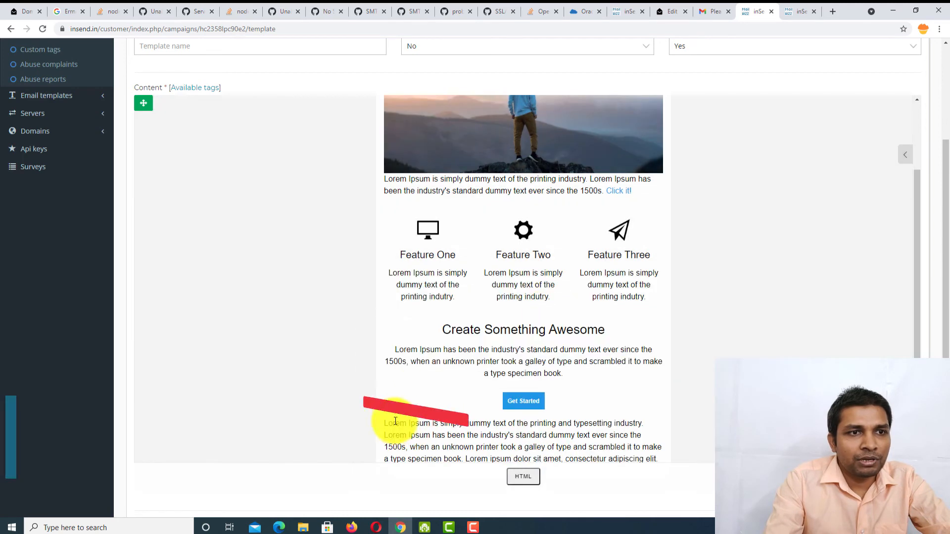
scroll(607, 383, down, 2)
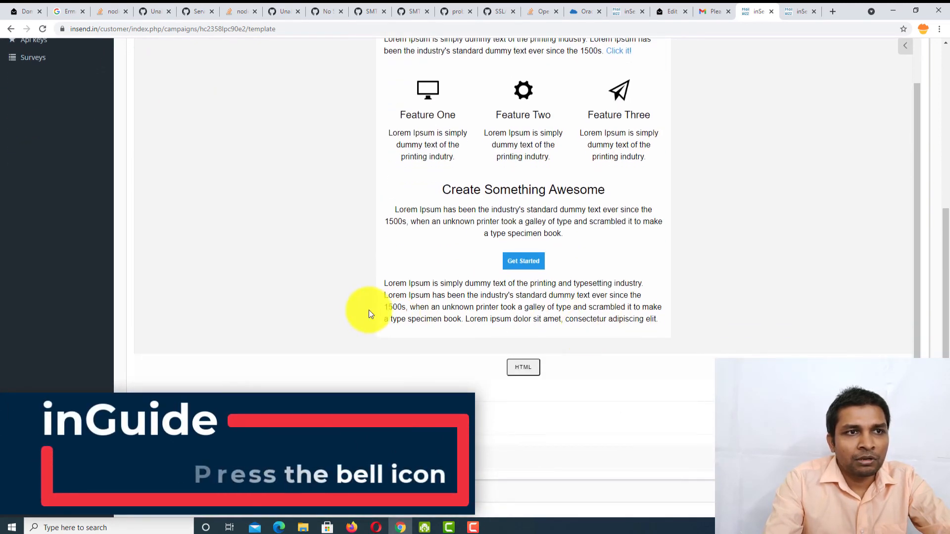
click(448, 283)
click(365, 334)
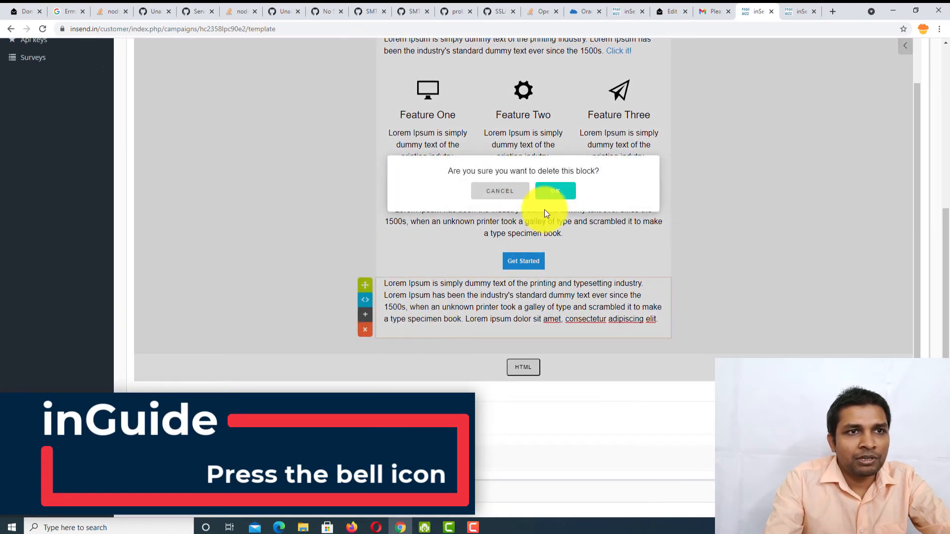
click(554, 191)
scroll(775, 278, up, 3)
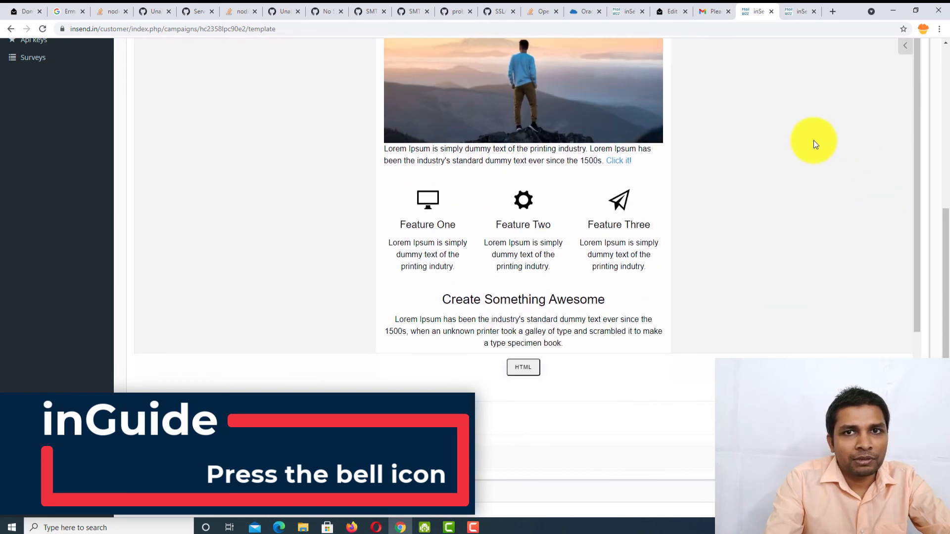
click(905, 45)
scroll(838, 212, down, 5)
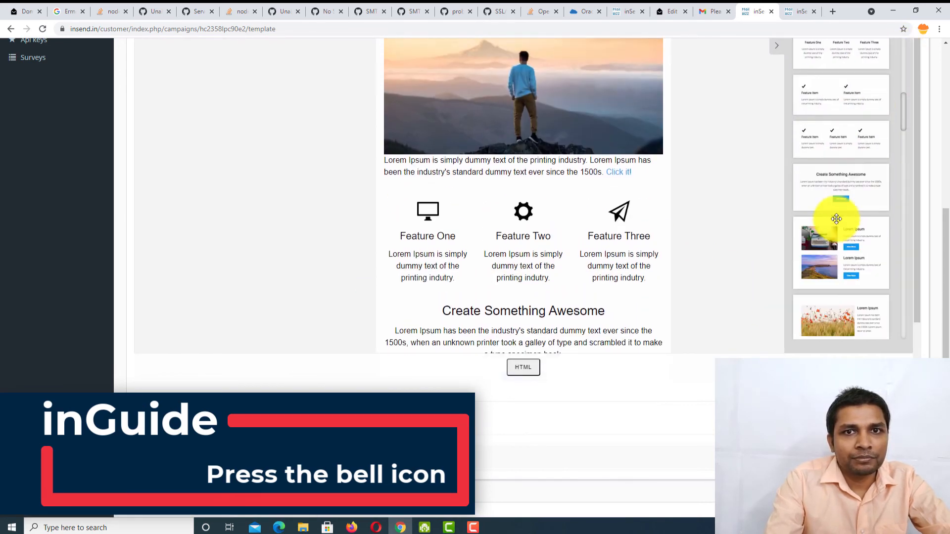
- Add the copyright and footer-links block, plus another block, to the end of the email
scroll(834, 223, down, 10)
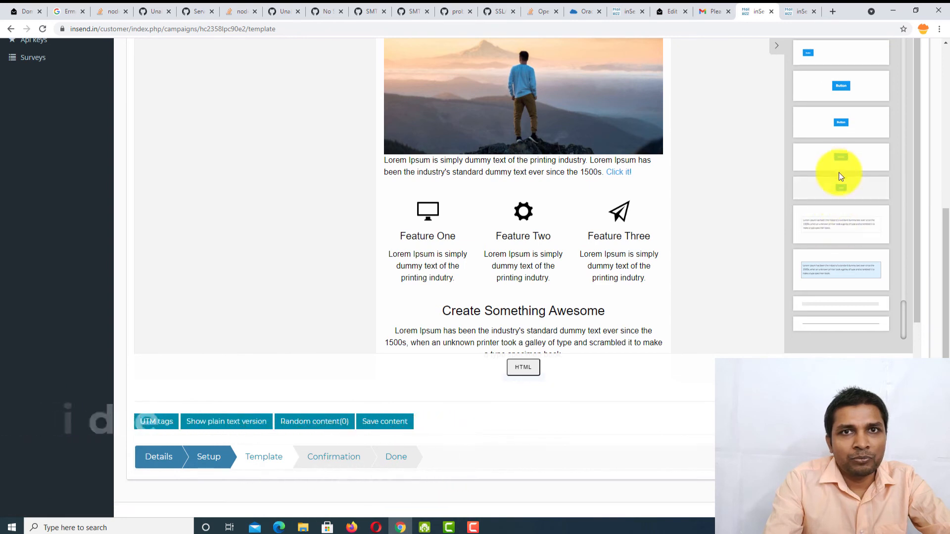
scroll(832, 142, up, 3)
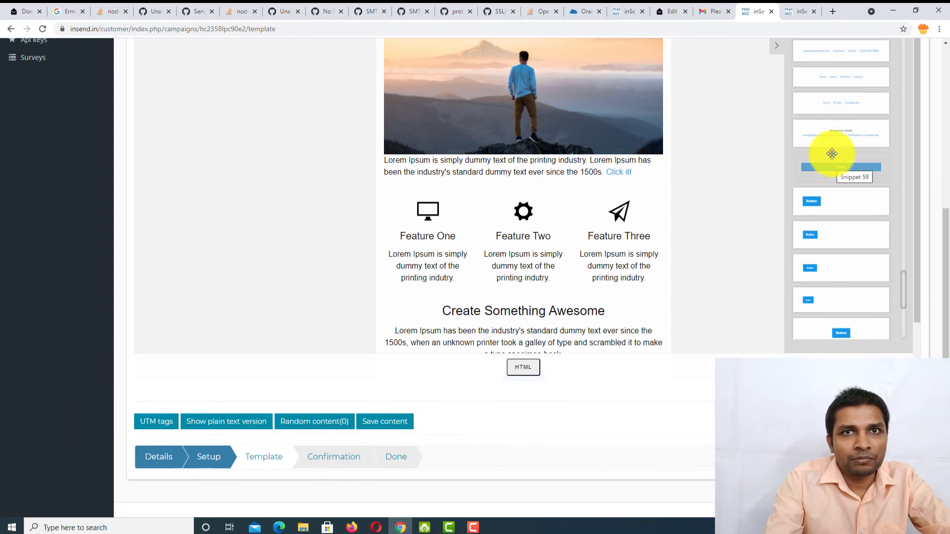
drag(833, 133, 667, 320)
drag(834, 142, 824, 188)
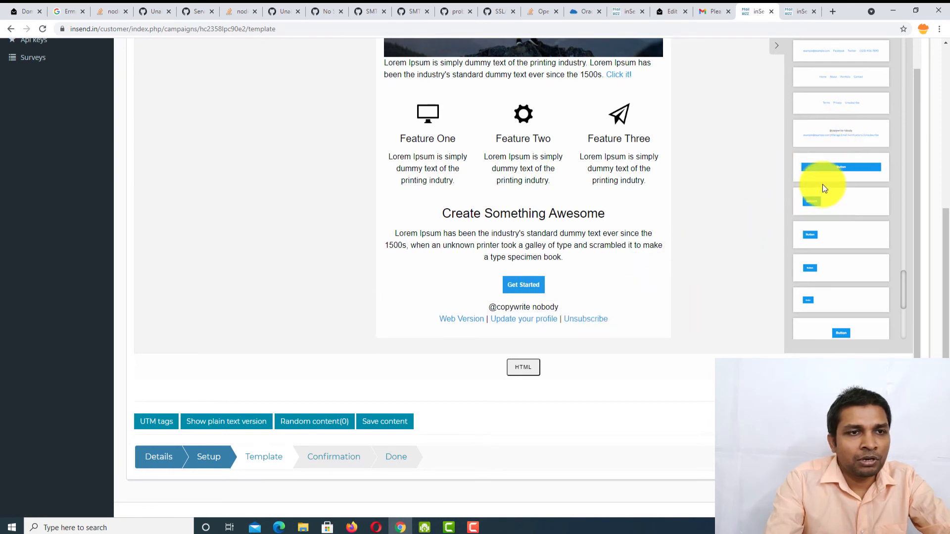
- Inspect the Unsubscribe, Update your profile and Web Version link settings without changing them
click(588, 316)
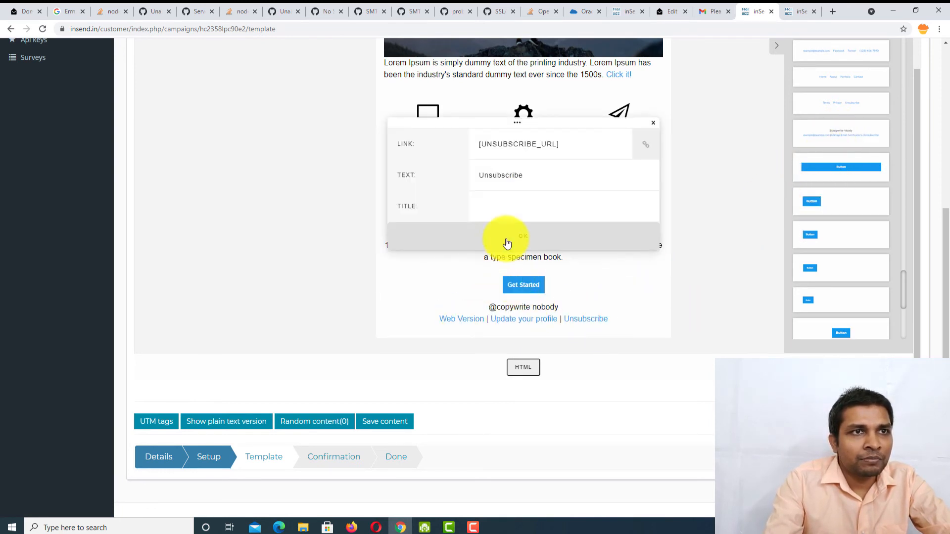
click(652, 123)
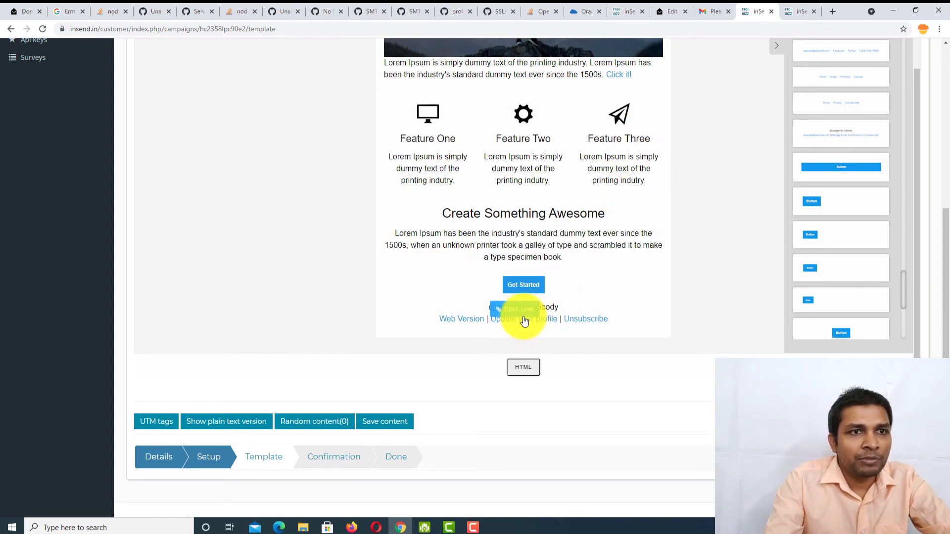
click(523, 319)
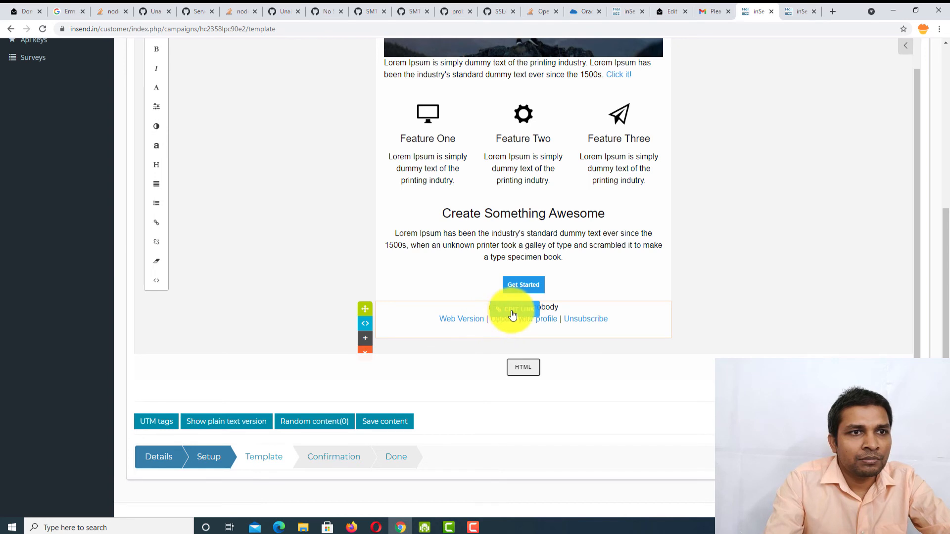
click(510, 310)
click(652, 125)
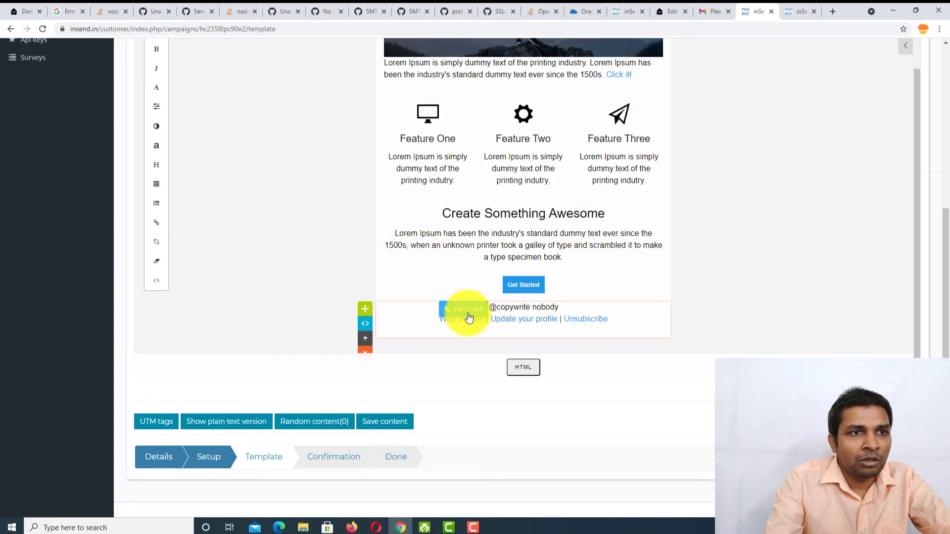
click(467, 311)
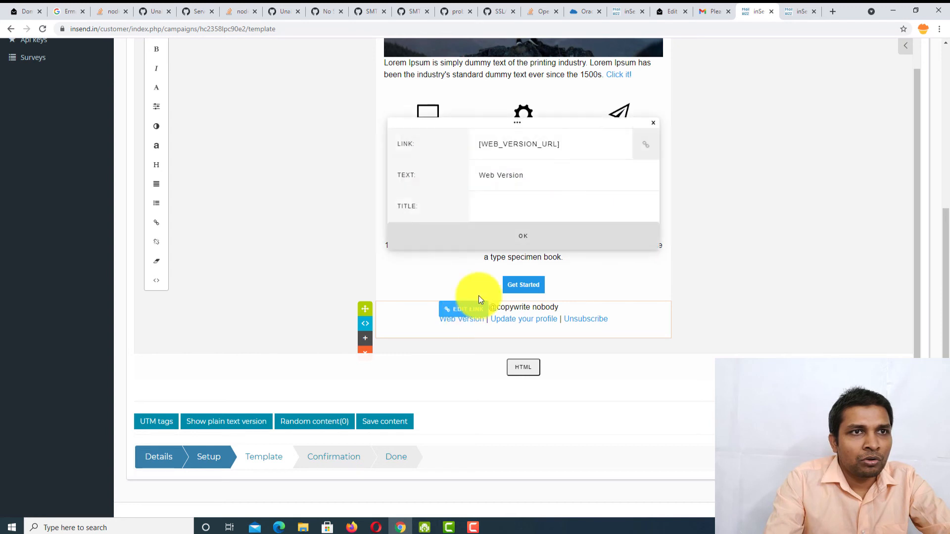
click(655, 124)
mouse_move(610, 322)
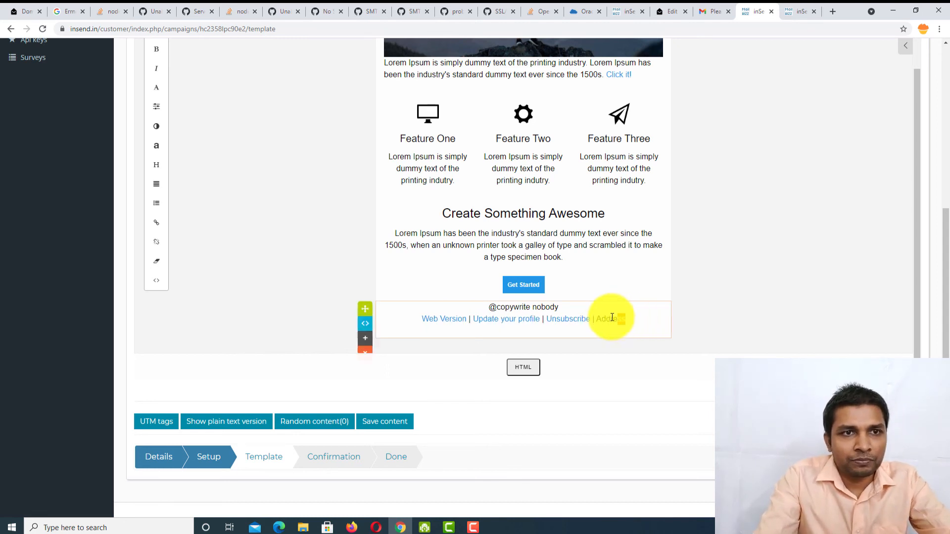
- Select the word Address in the footer and turn it into a link
triple_click(596, 317)
double_click(597, 317)
scroll(612, 221, up, 2)
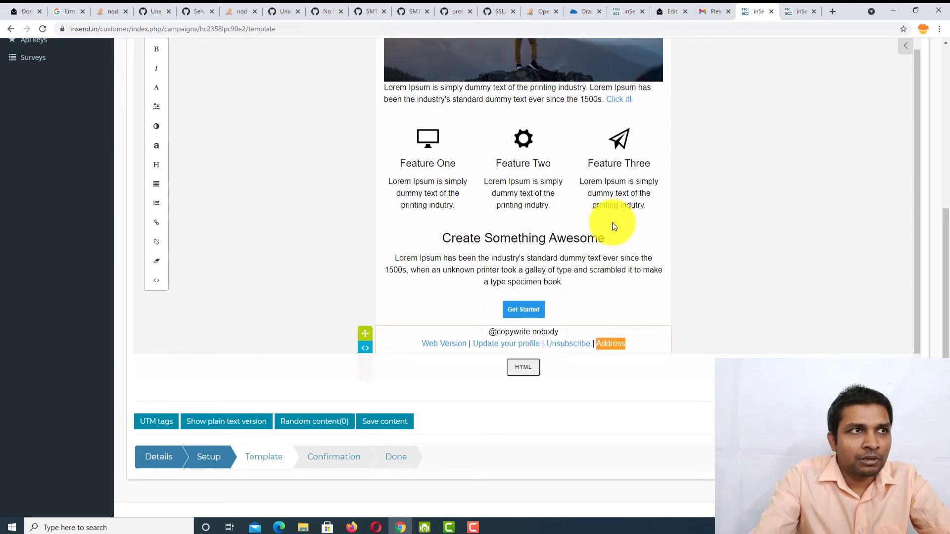
scroll(149, 254, up, 4)
scroll(148, 248, down, 2)
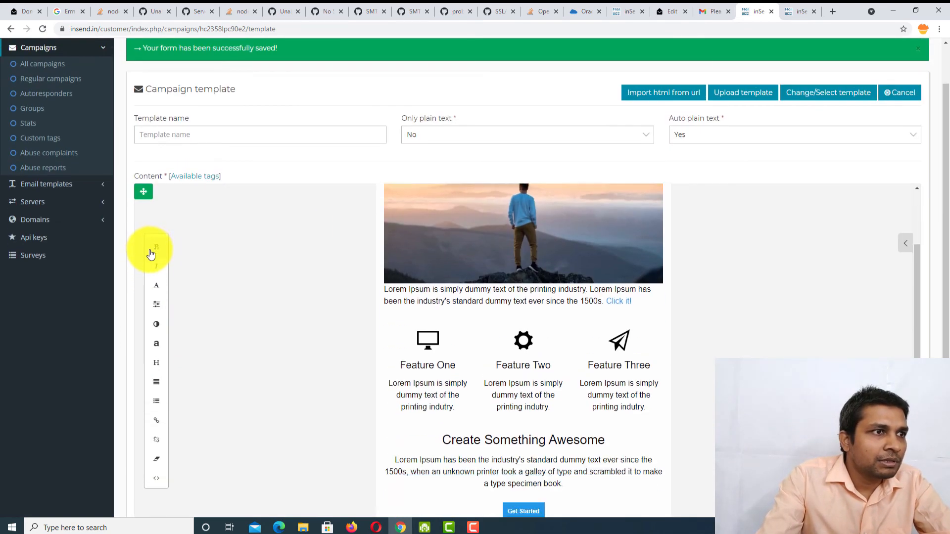
click(161, 425)
- Copy [COMPANY_FULL_ADDRESS] from Available tags, paste it as the link URL, and confirm
scroll(456, 337, down, 3)
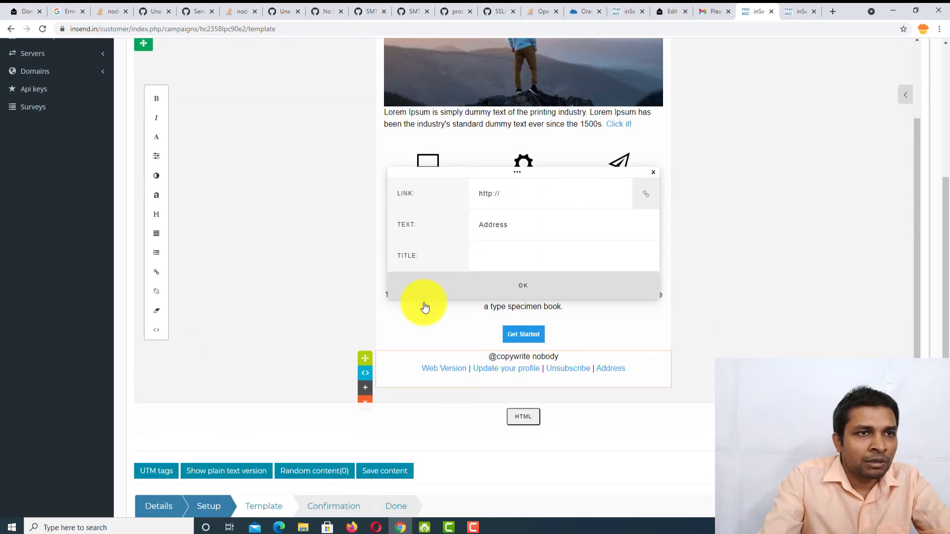
scroll(390, 382, down, 1)
scroll(547, 227, up, 2)
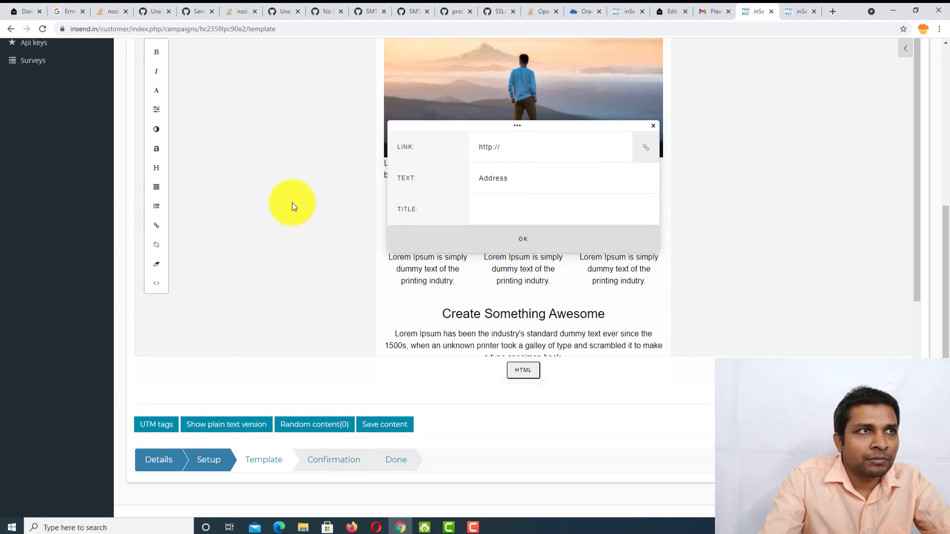
scroll(292, 203, up, 5)
click(181, 237)
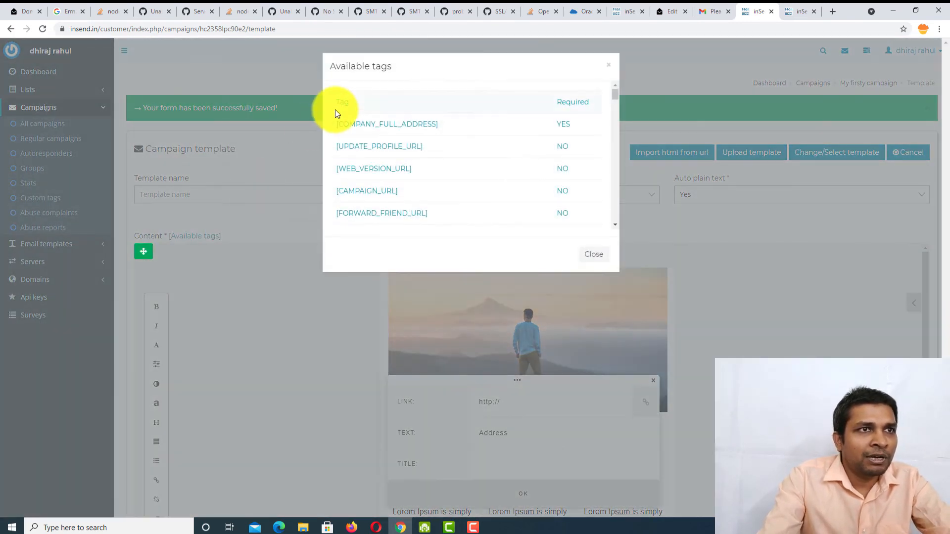
drag(363, 133, 333, 123)
key(ctrl+c)
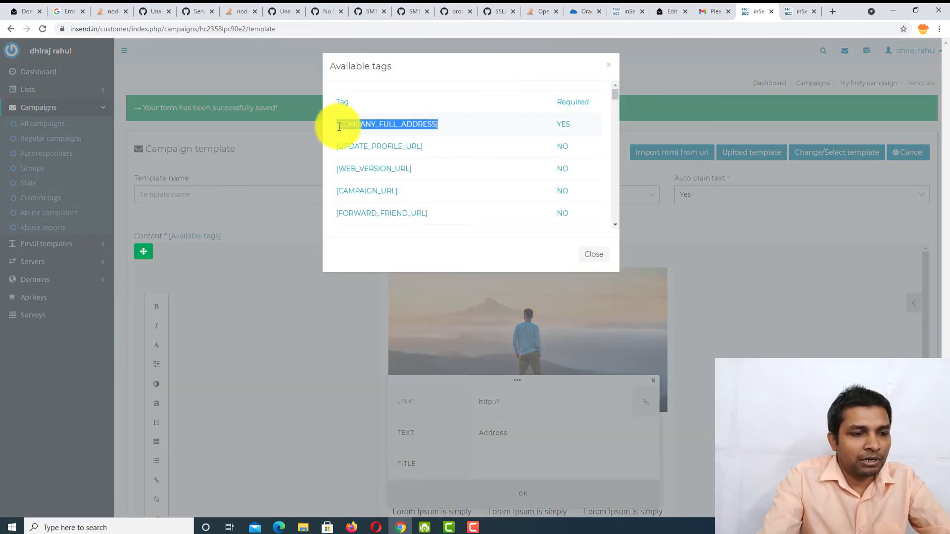
click(608, 71)
scroll(677, 212, down, 5)
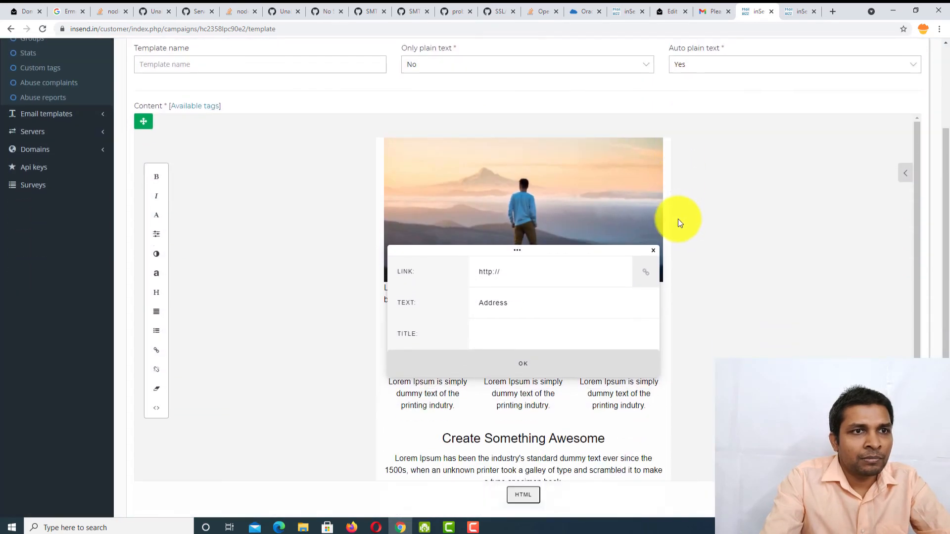
drag(558, 160, 471, 166)
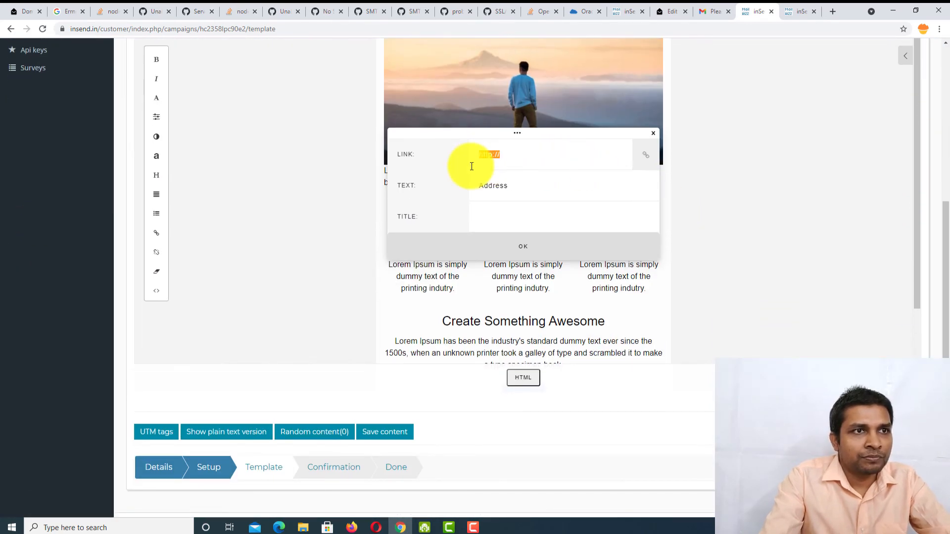
key(ctrl+v)
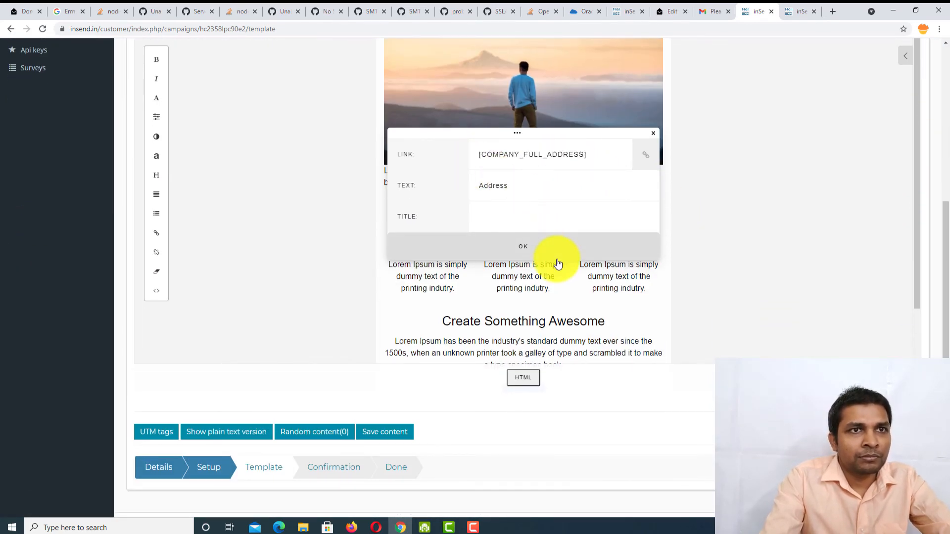
click(549, 250)
scroll(710, 230, down, 2)
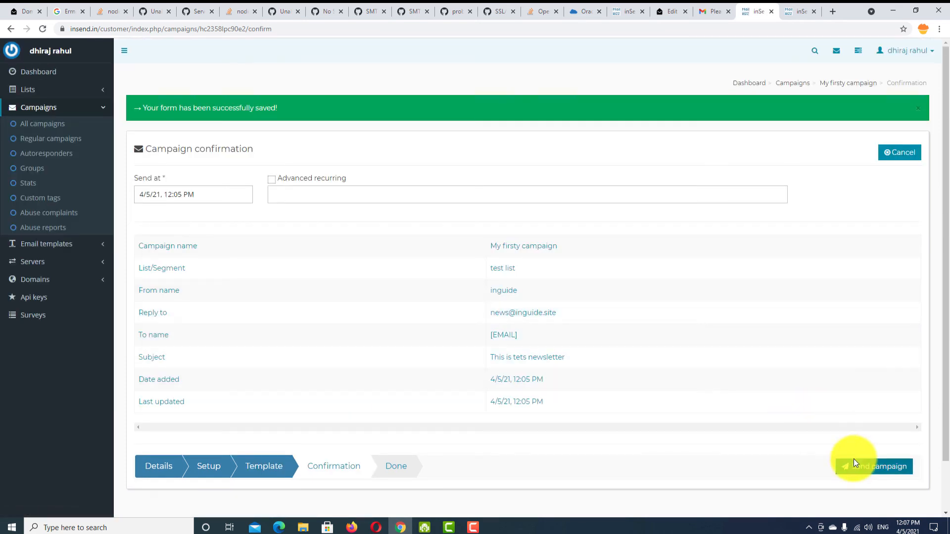
- Send My firsty campaign from the confirmation page, then switch to the Postal server
click(857, 471)
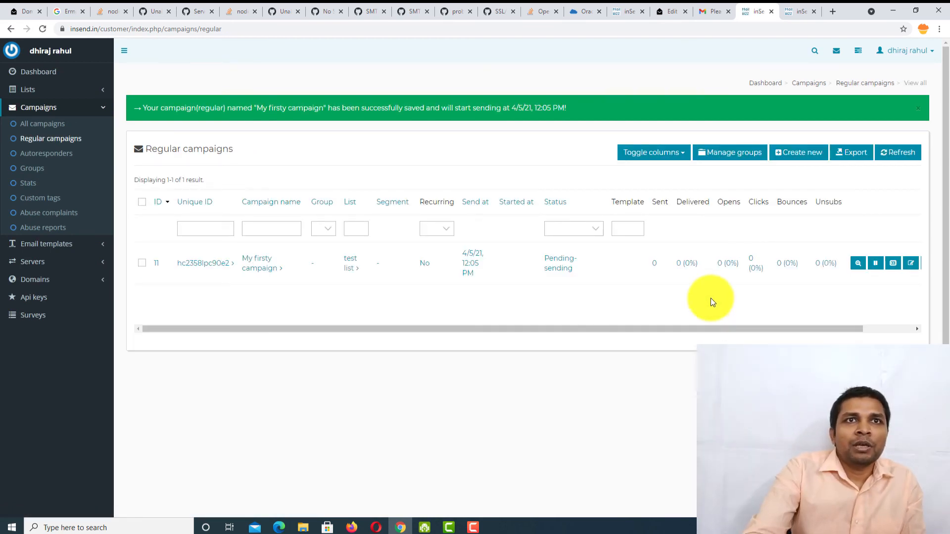
click(663, 7)
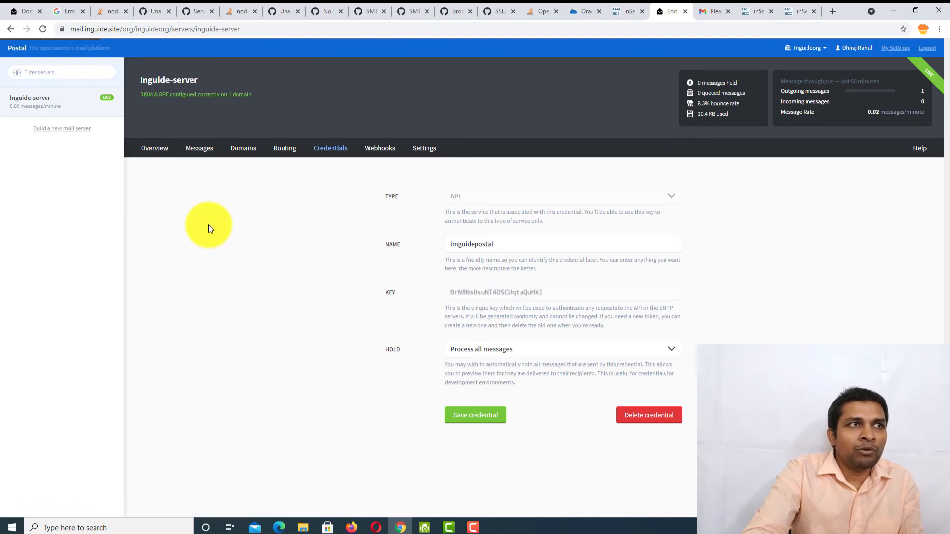
- Review Inguide-server's overview and recent e-mails in Postal, then refresh the inSend campaigns list
click(159, 149)
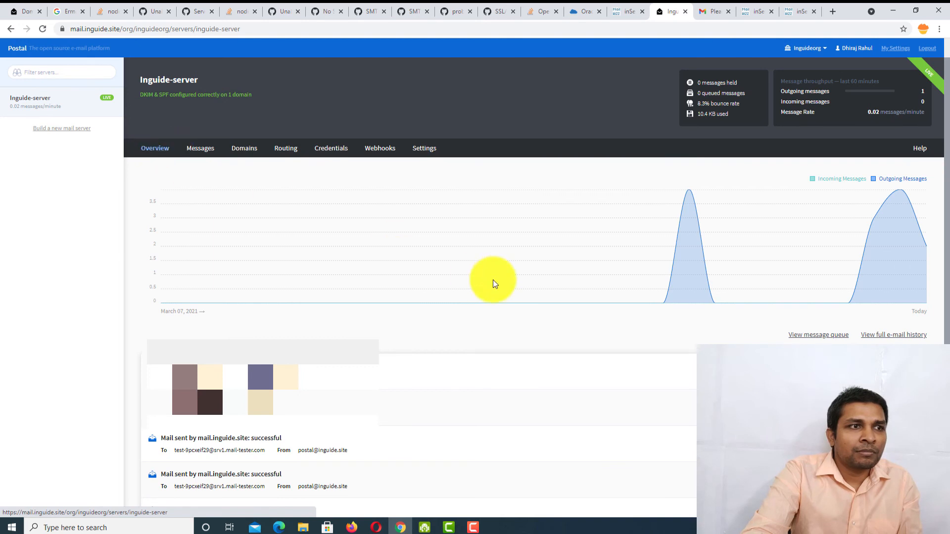
scroll(493, 282, down, 2)
drag(149, 261, 318, 272)
click(319, 273)
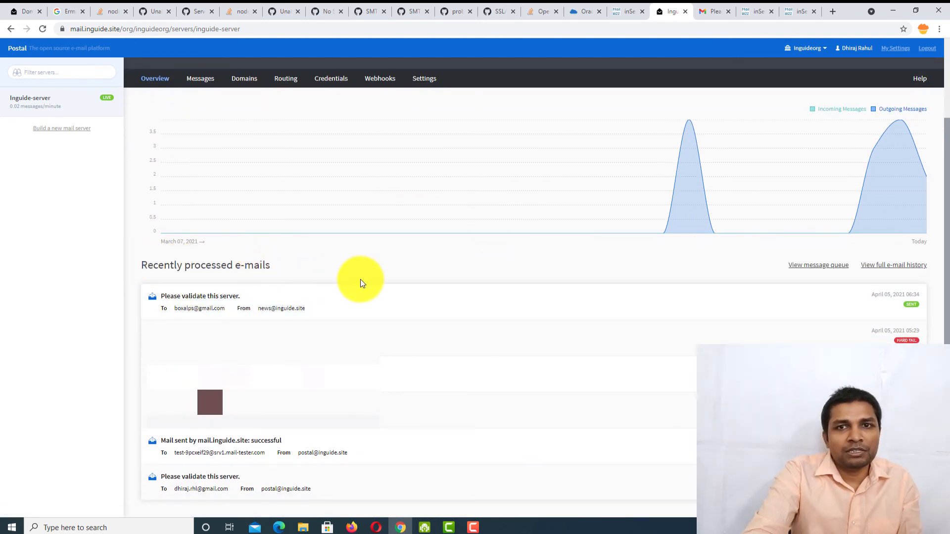
scroll(360, 279, up, 3)
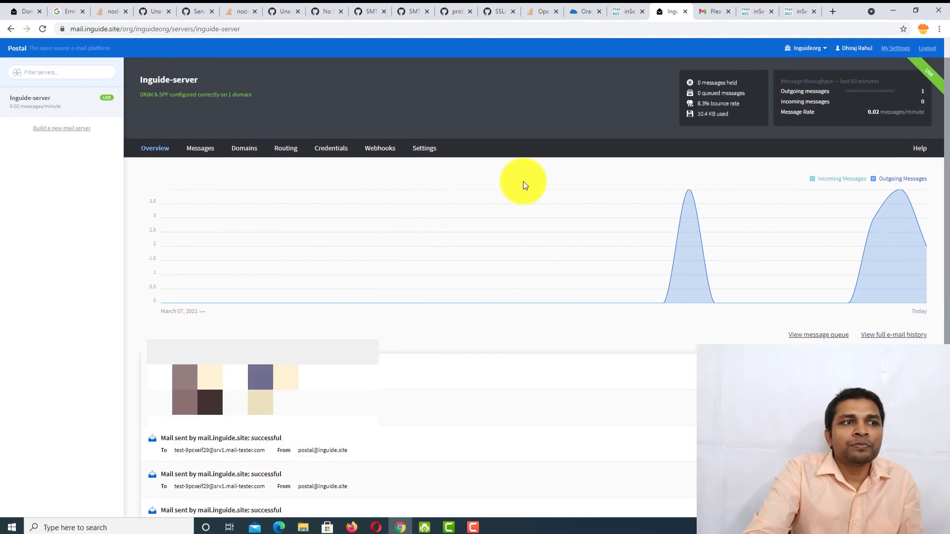
key(ctrl+Tab)
key(ctrl+Tab)
click(43, 30)
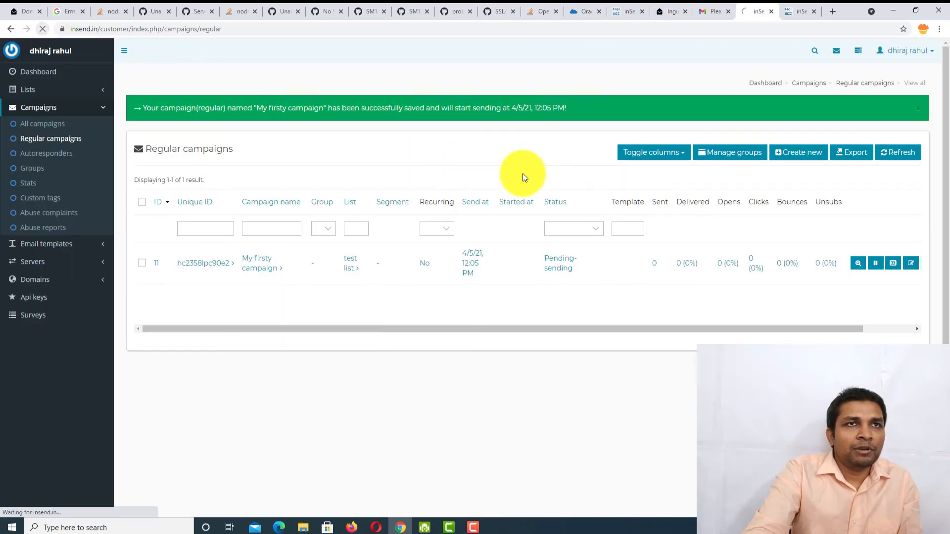
drag(554, 292, 711, 273)
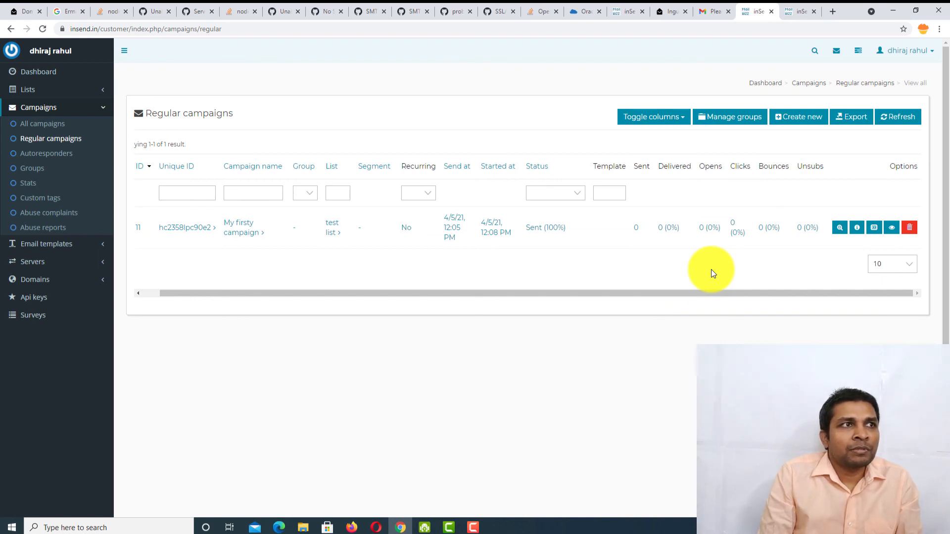
key(ctrl+shift+Tab)
key(ctrl+shift+Tab)
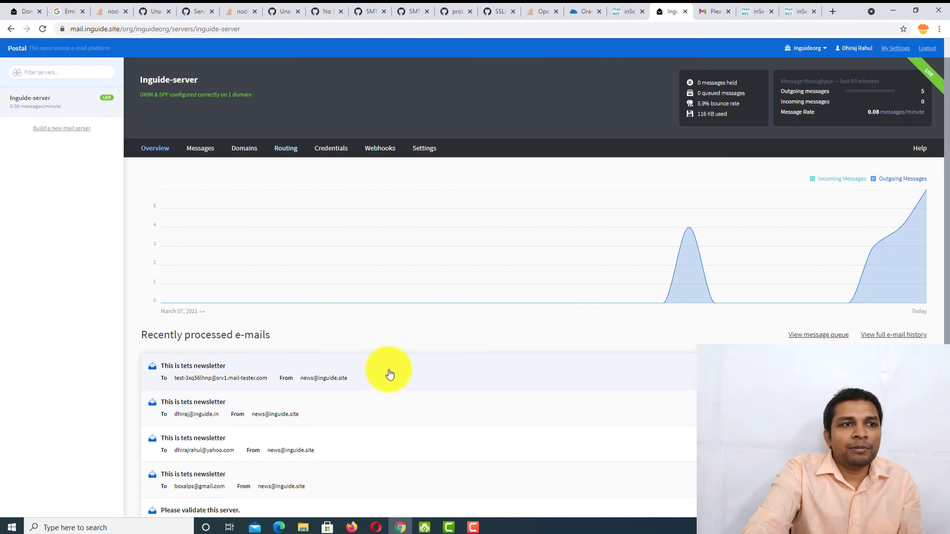
click(918, 354)
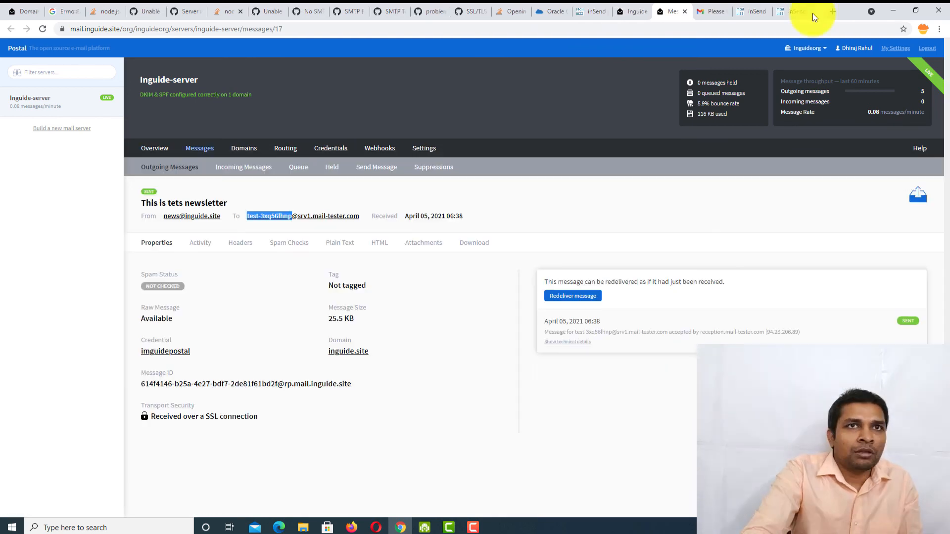
click(723, 6)
click(141, 88)
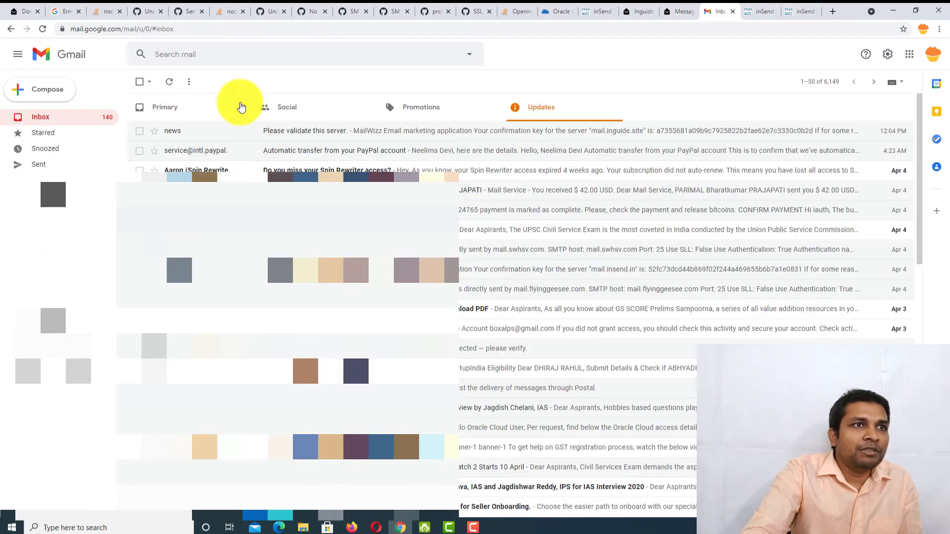
- Refresh Gmail, open inguide's 'This is tets newsletter' email under Promotions, then leave Gmail
click(167, 84)
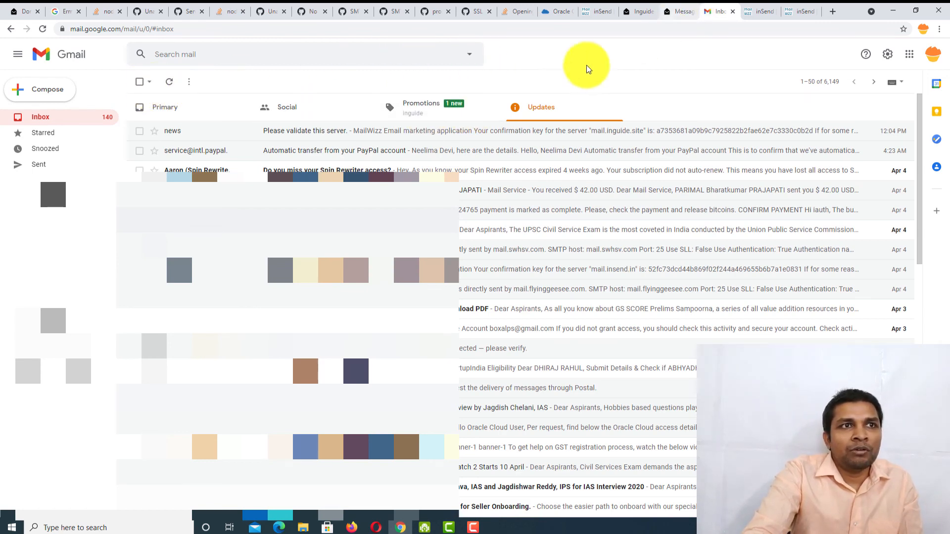
click(436, 120)
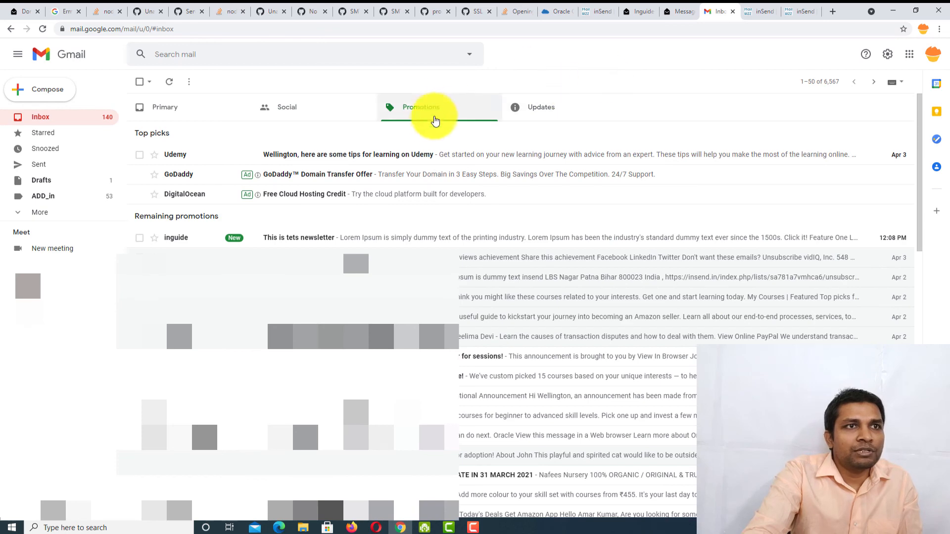
click(300, 241)
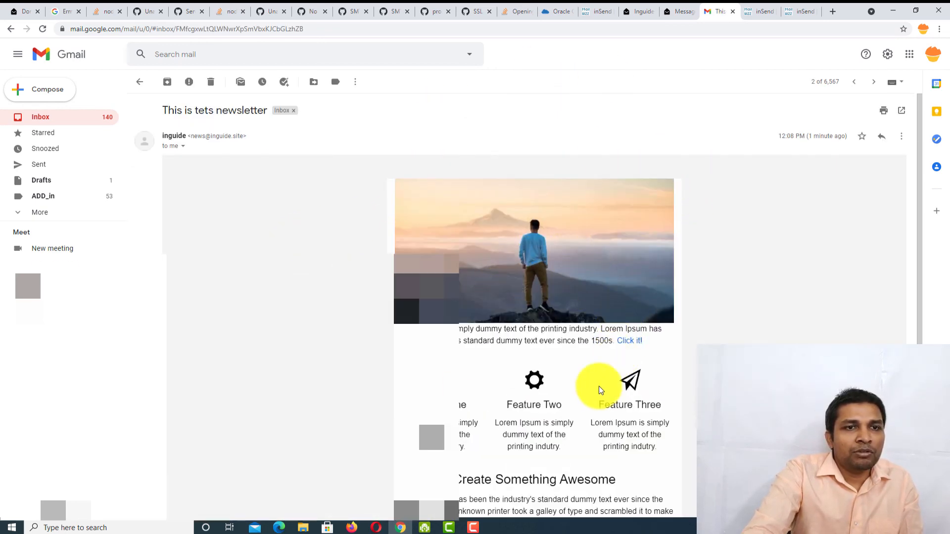
scroll(601, 386, down, 3)
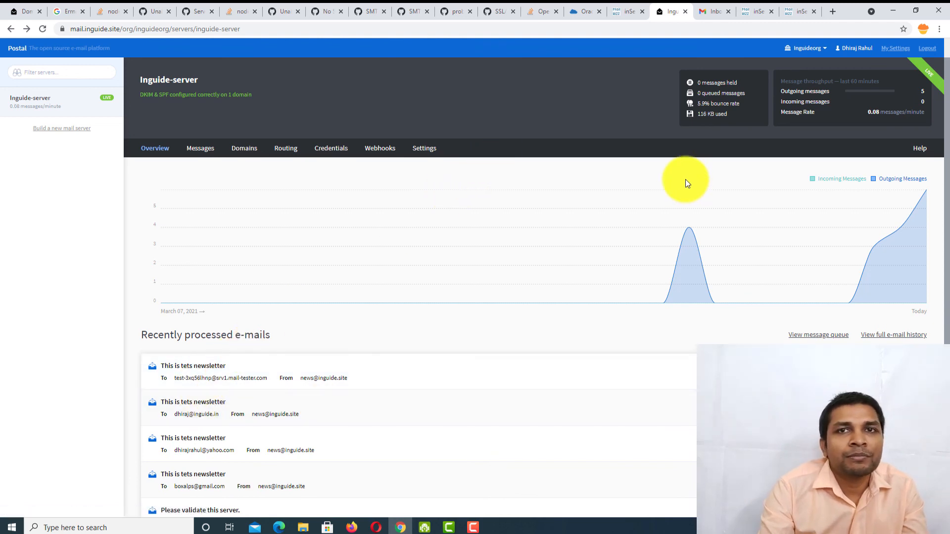
click(728, 7)
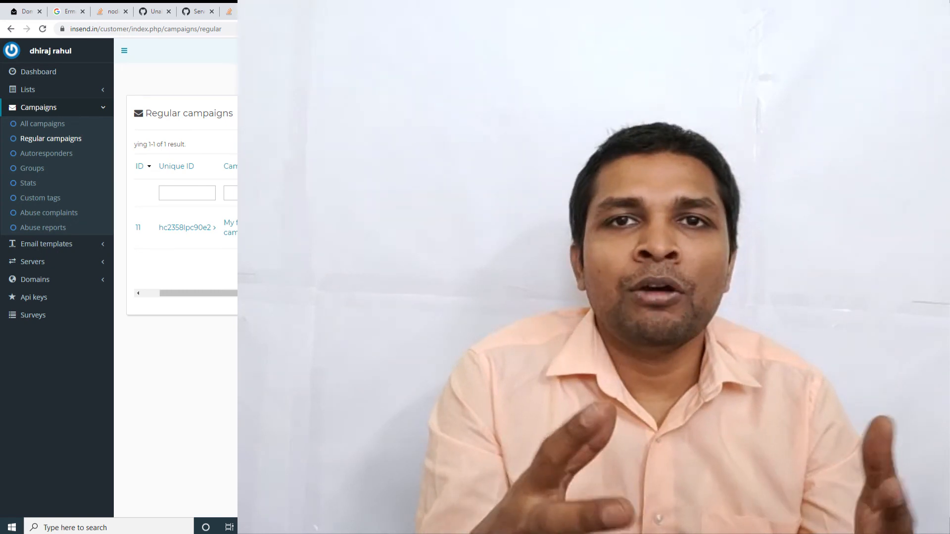